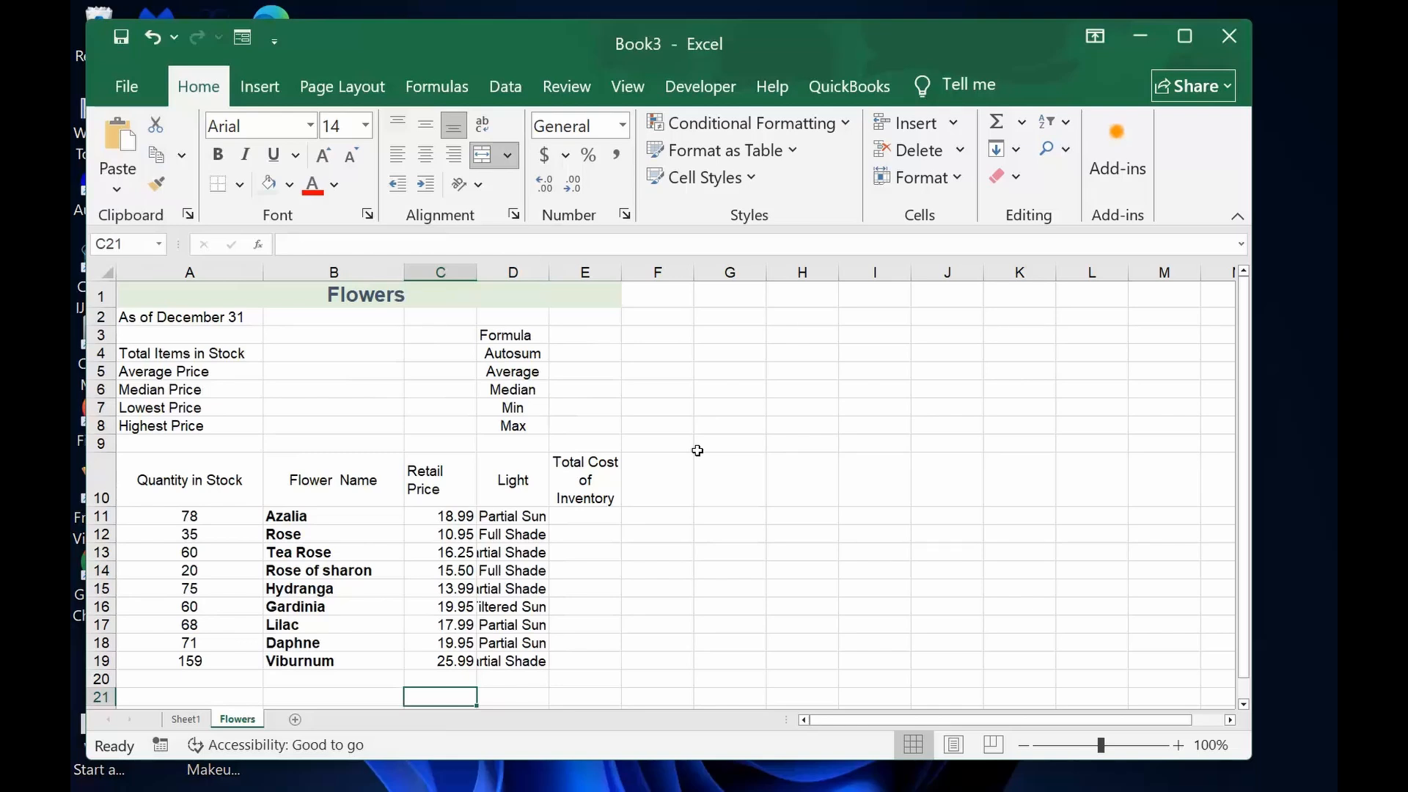
Total the quantities in stock in cell B4 with a Sum of A11:A19
{"action": "left_click", "coordinate": [359, 352]}
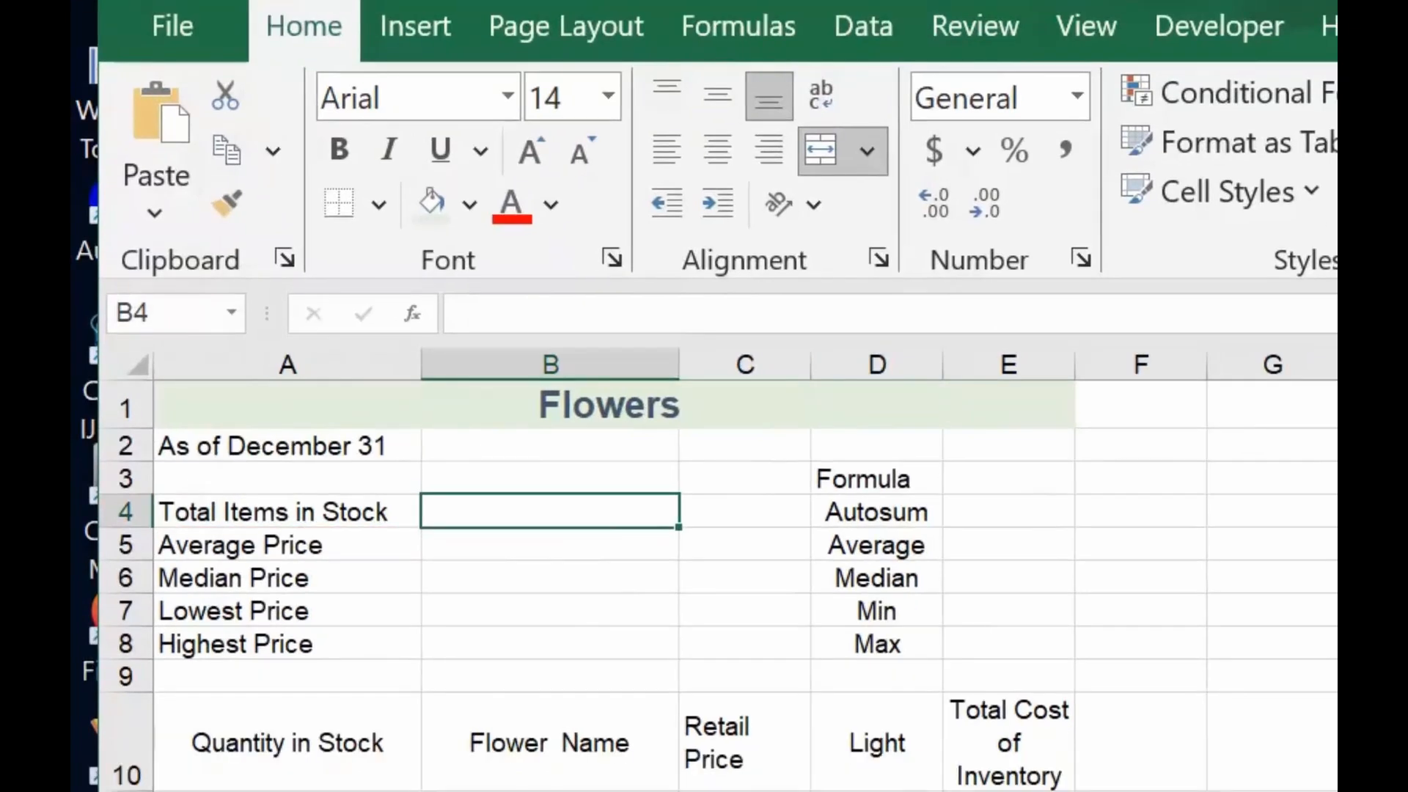
{"action": "left_click_drag", "start_coordinate": [273, 323], "coordinate": [277, 569]}
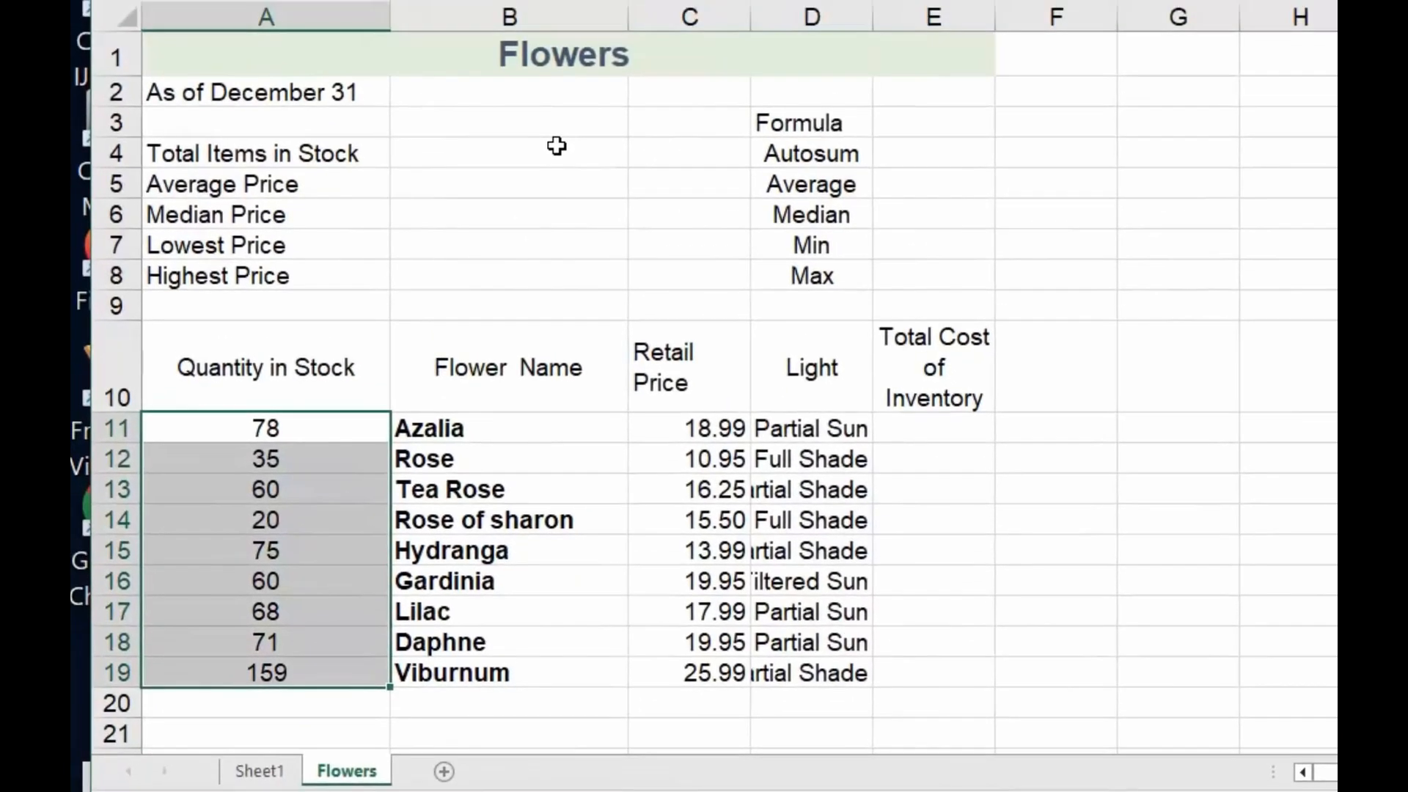
{"action": "left_click", "coordinate": [560, 71]}
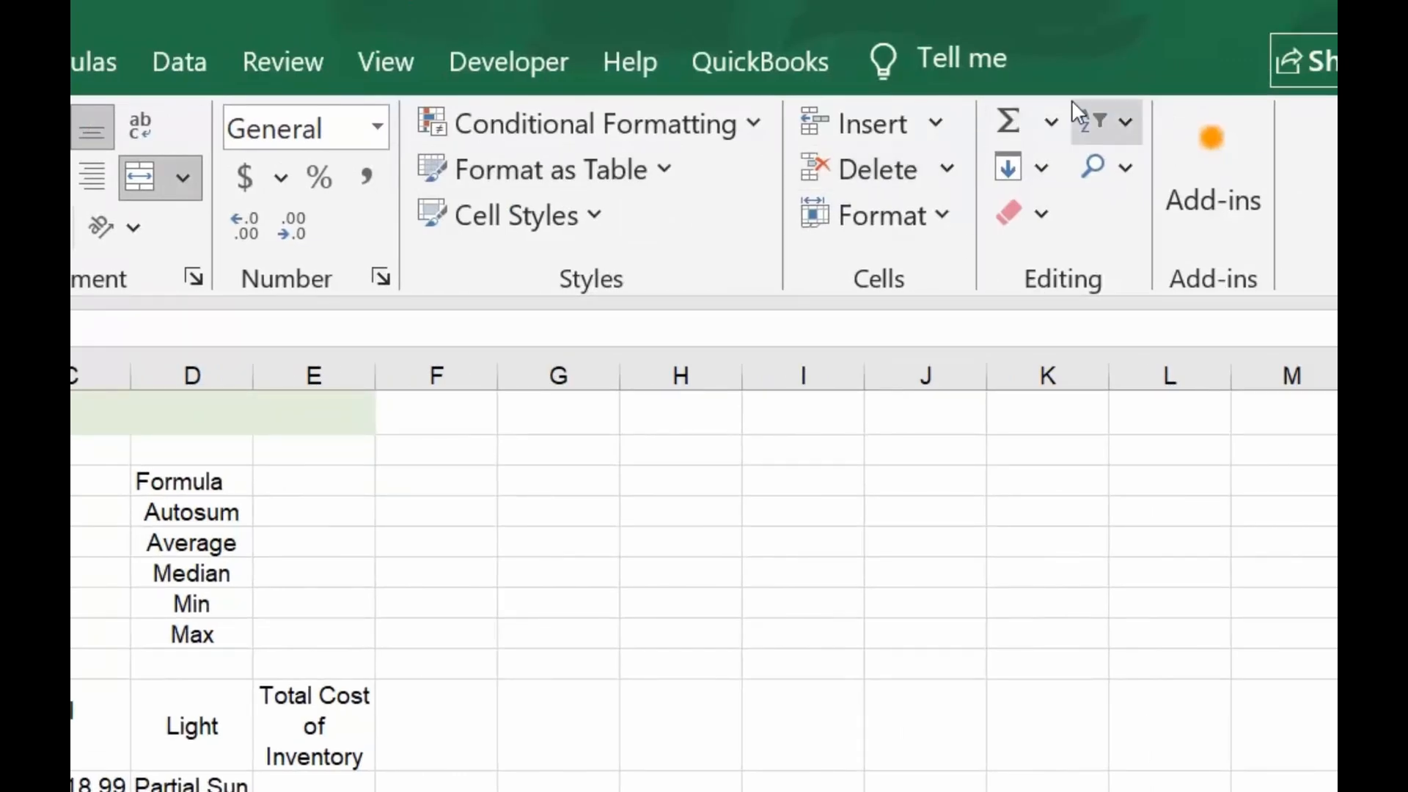
{"action": "left_click", "coordinate": [1051, 123]}
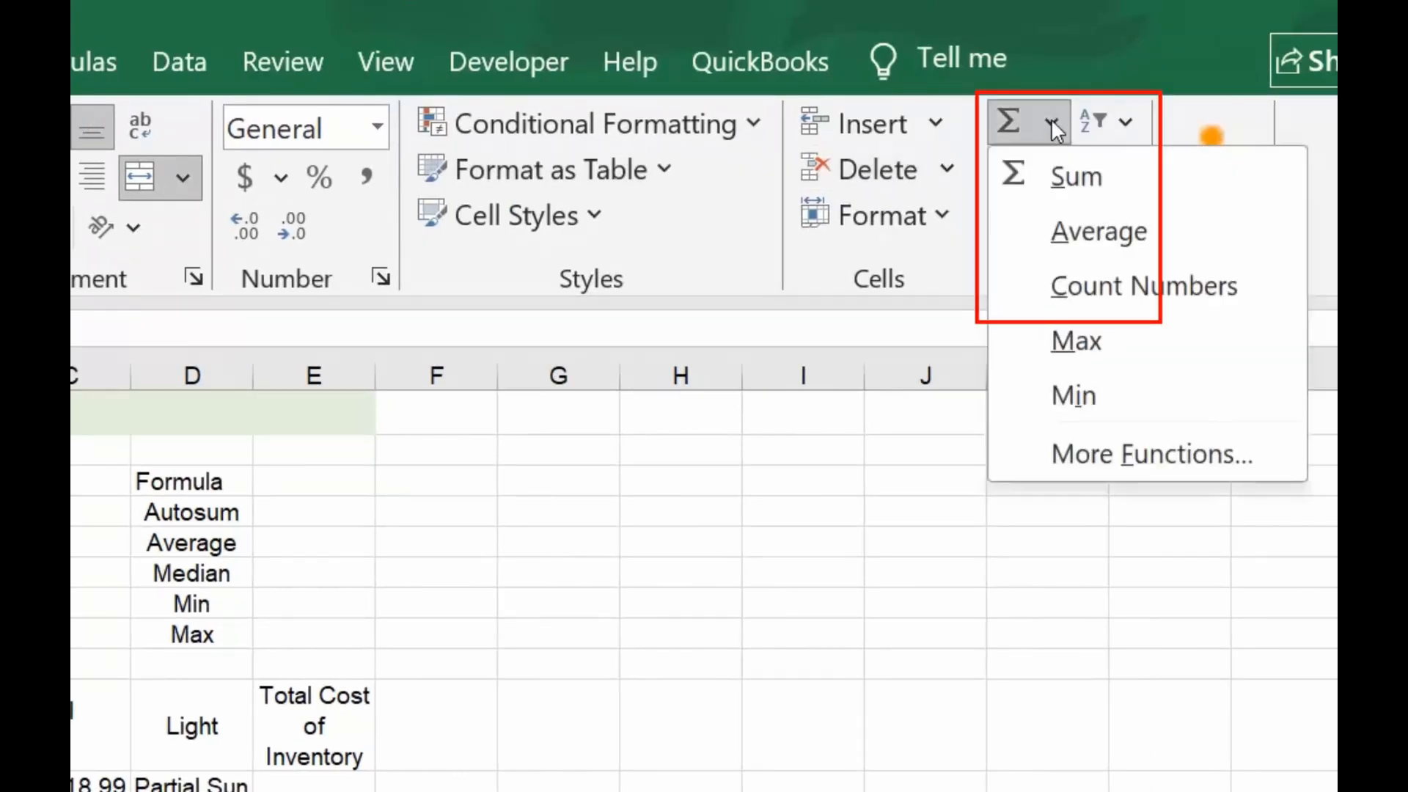
{"action": "left_click", "coordinate": [1076, 176]}
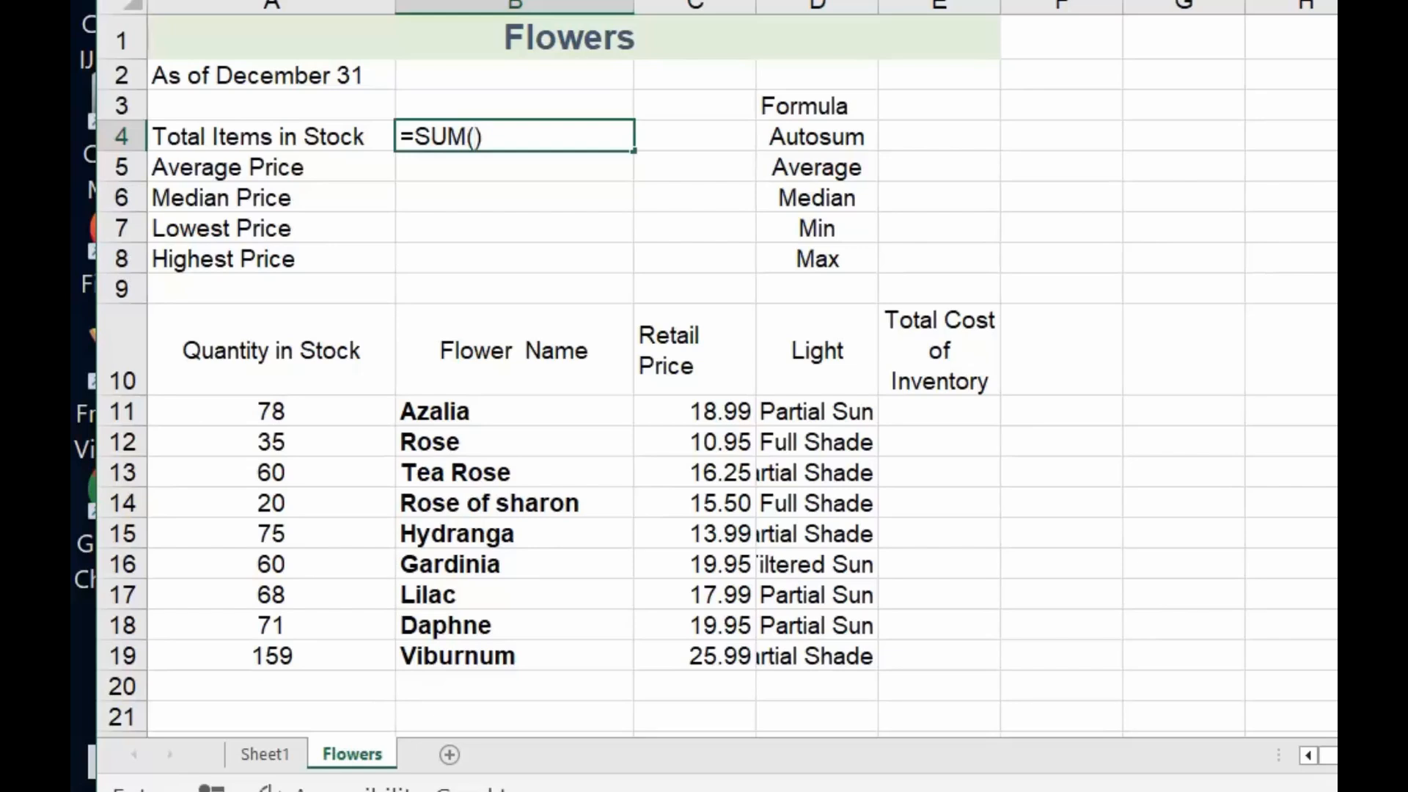
{"action": "left_click", "coordinate": [299, 410]}
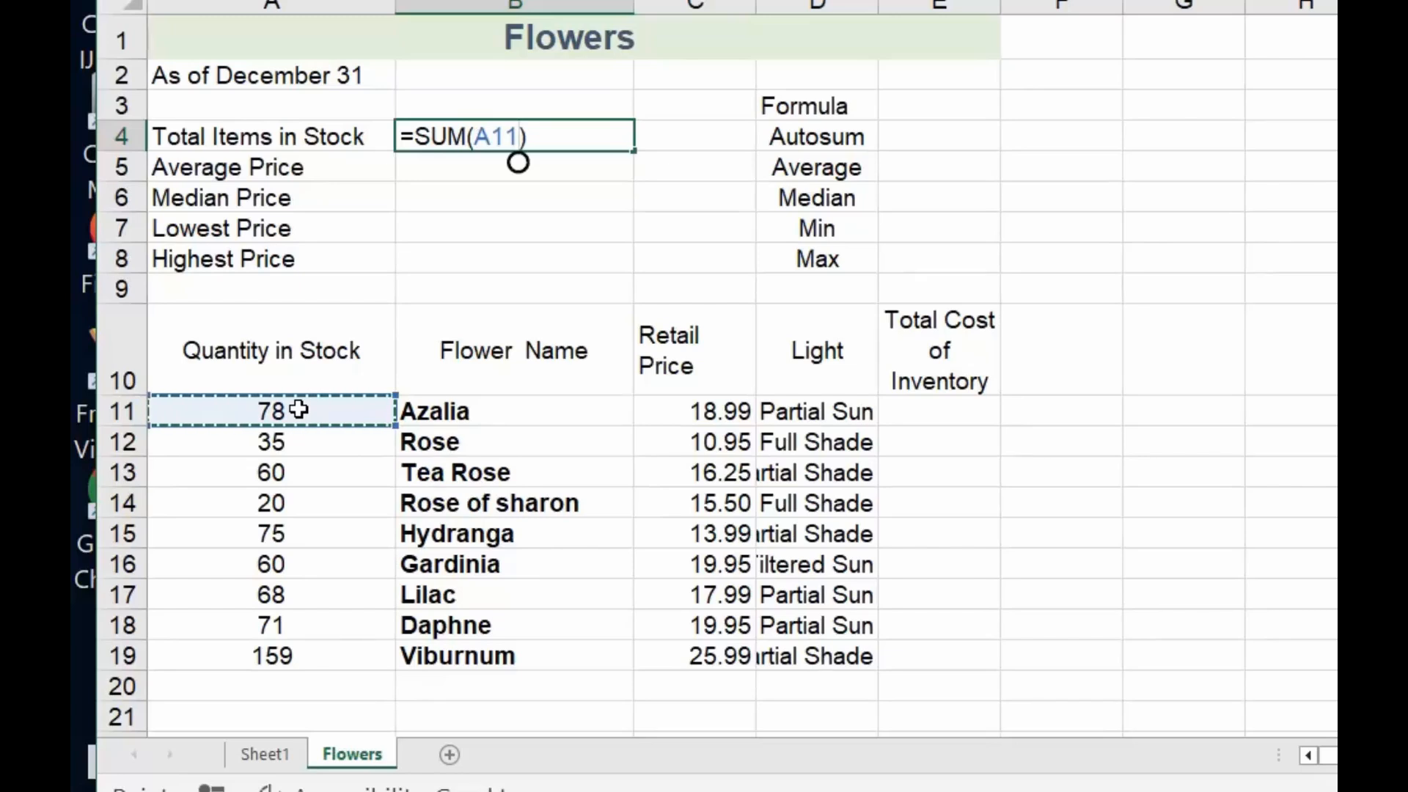
{"action": "mouse_move", "coordinate": [299, 410]}
{"action": "left_mouse_down"}
{"action": "mouse_move", "coordinate": [285, 654]}
{"action": "mouse_move", "coordinate": [301, 662]}
{"action": "left_mouse_up"}
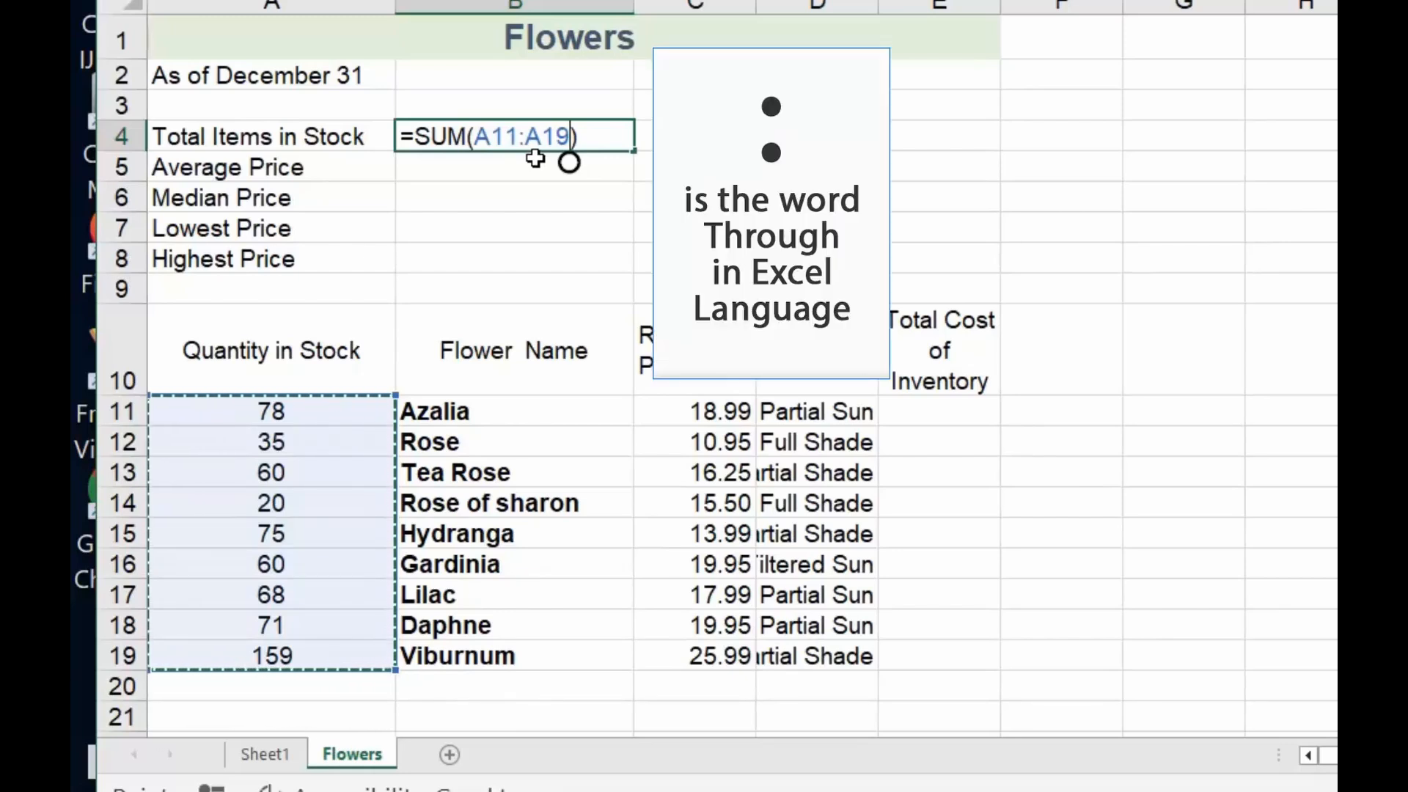
{"action": "key", "text": "Return"}
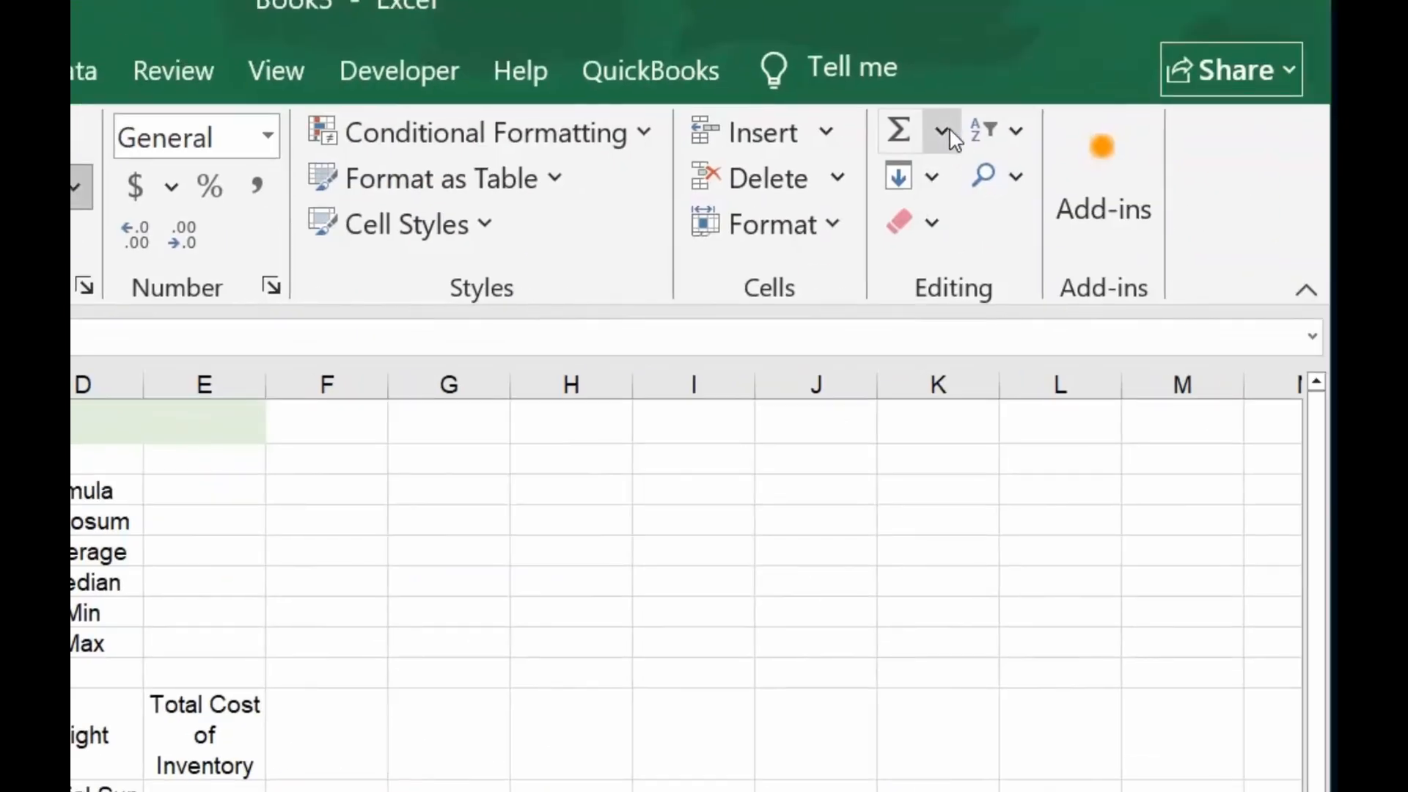
Calculate the average retail price in cell B5 with an Average of C11:C19
{"action": "left_click", "coordinate": [942, 132]}
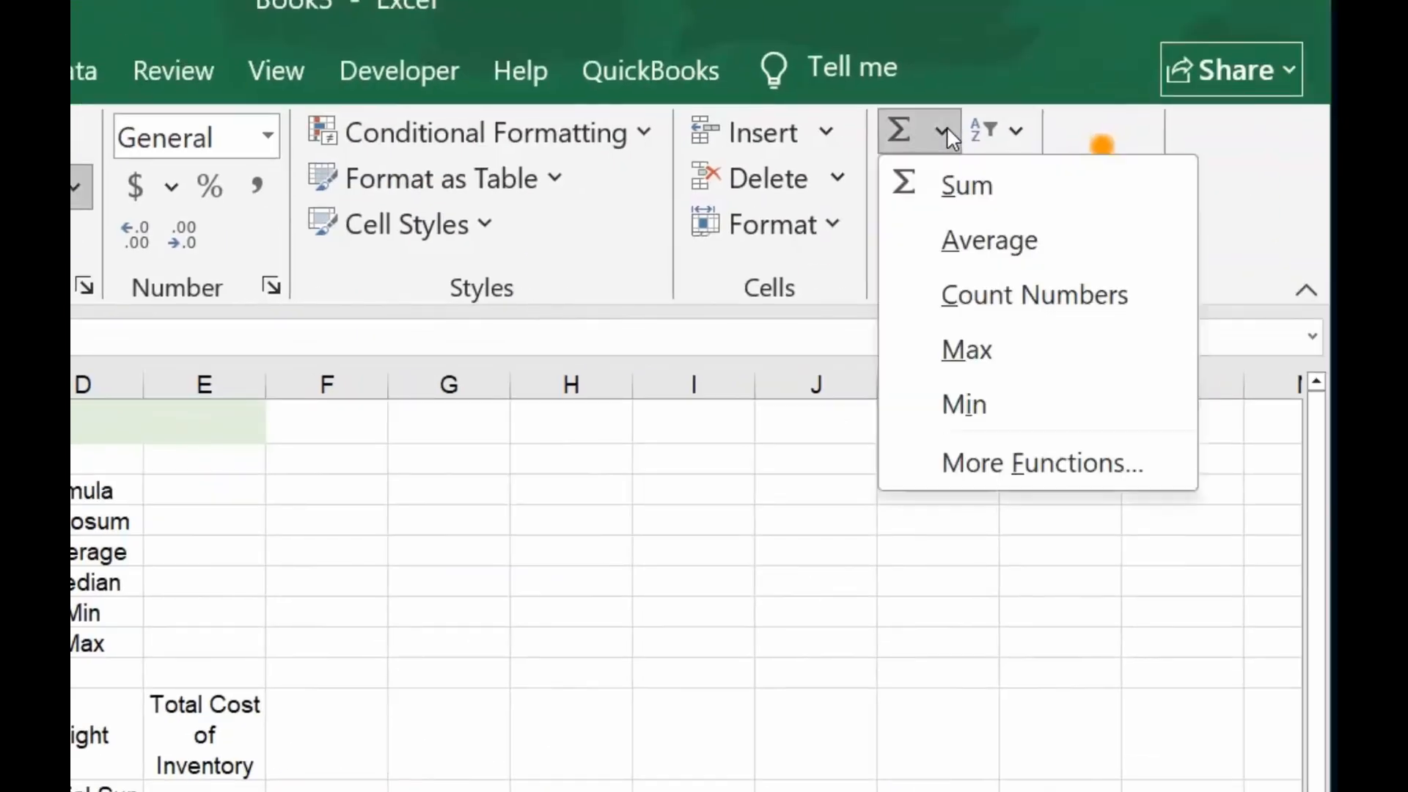
{"action": "left_click", "coordinate": [931, 236]}
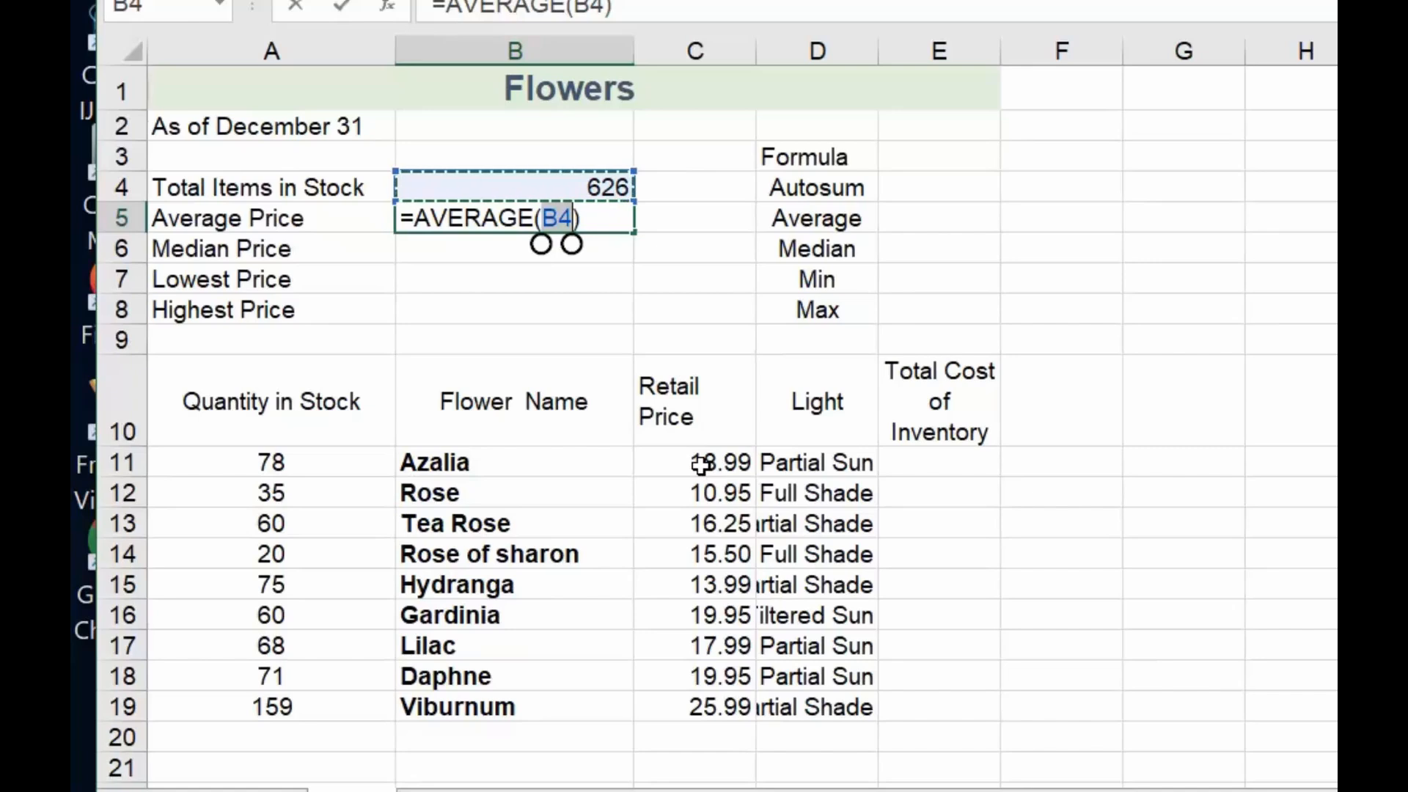
{"action": "left_click", "coordinate": [702, 464]}
{"action": "left_click_drag", "start_coordinate": [701, 464], "coordinate": [710, 706]}
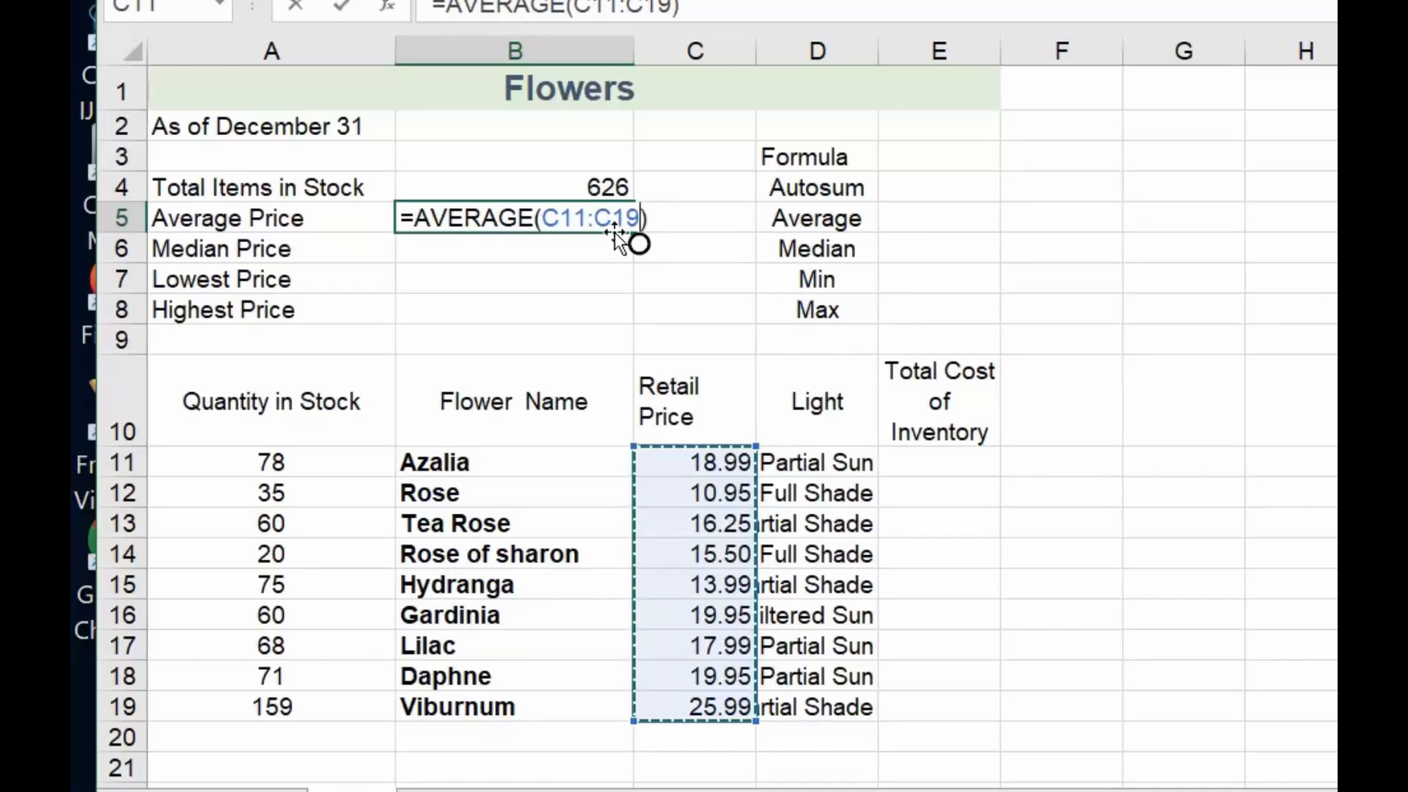
{"action": "key", "text": "Return"}
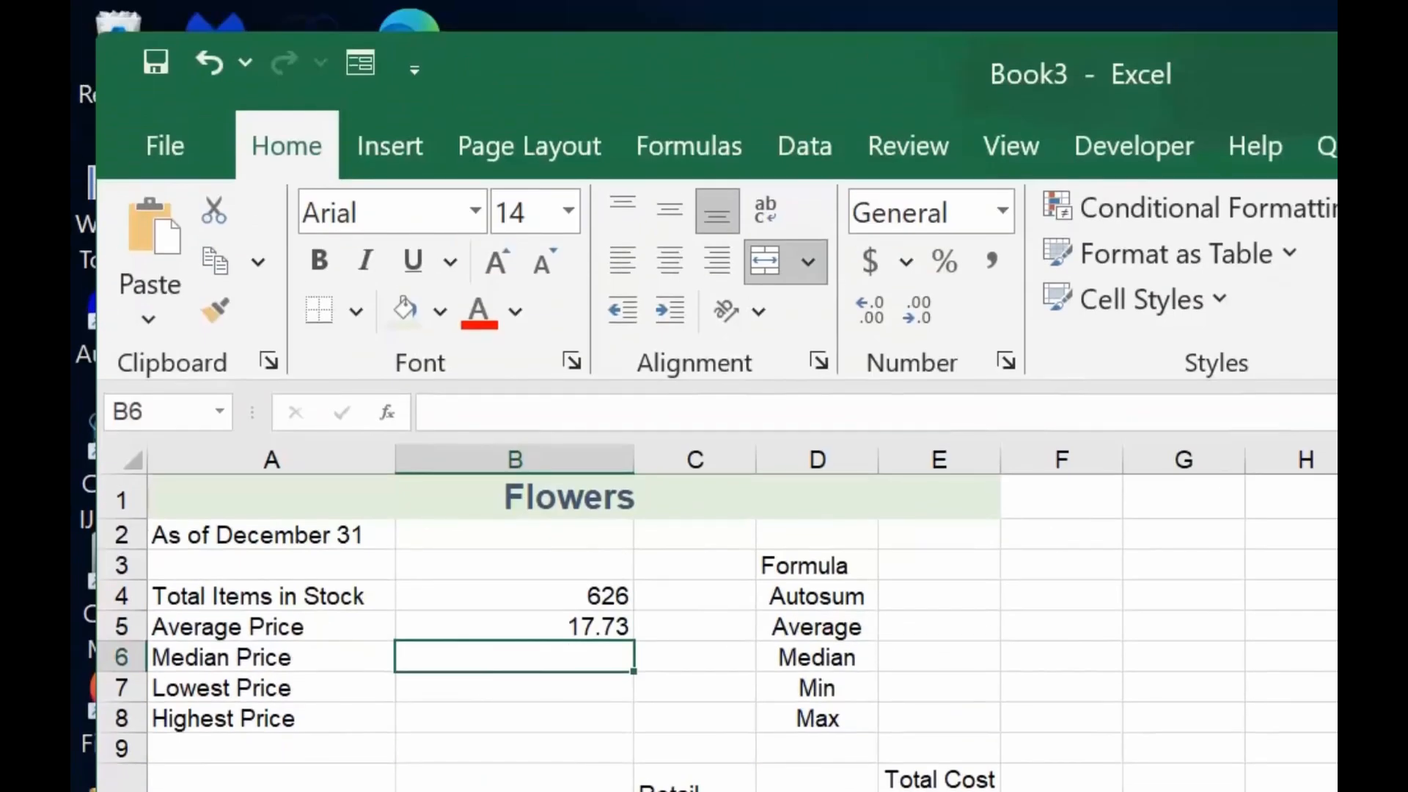
Search the function library for "median" and insert the MEDIAN function in the Median Price cell B6
{"action": "left_click", "coordinate": [851, 184]}
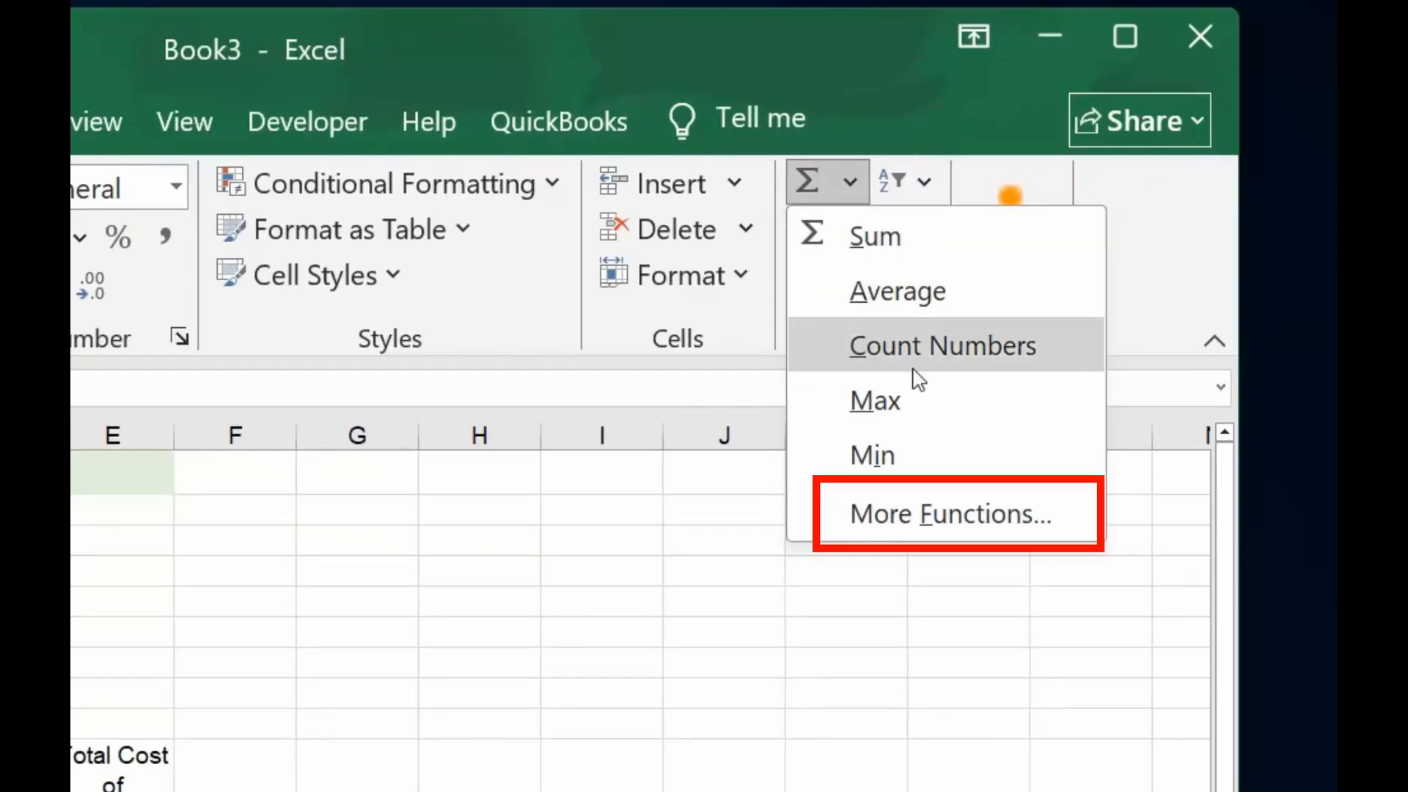
{"action": "left_click", "coordinate": [937, 506]}
{"action": "left_click_drag", "start_coordinate": [355, 493], "coordinate": [0, 423]}
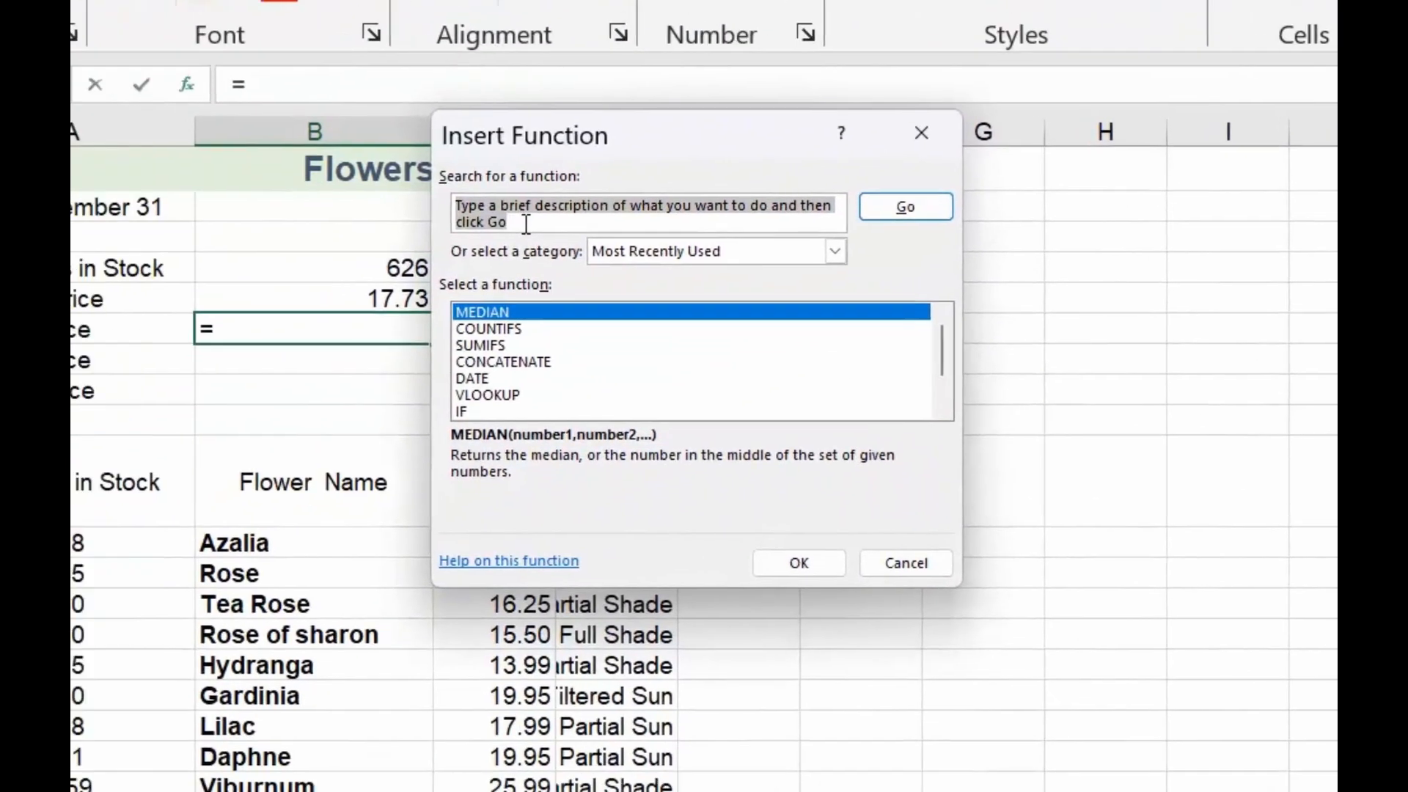
{"action": "left_click", "coordinate": [525, 223]}
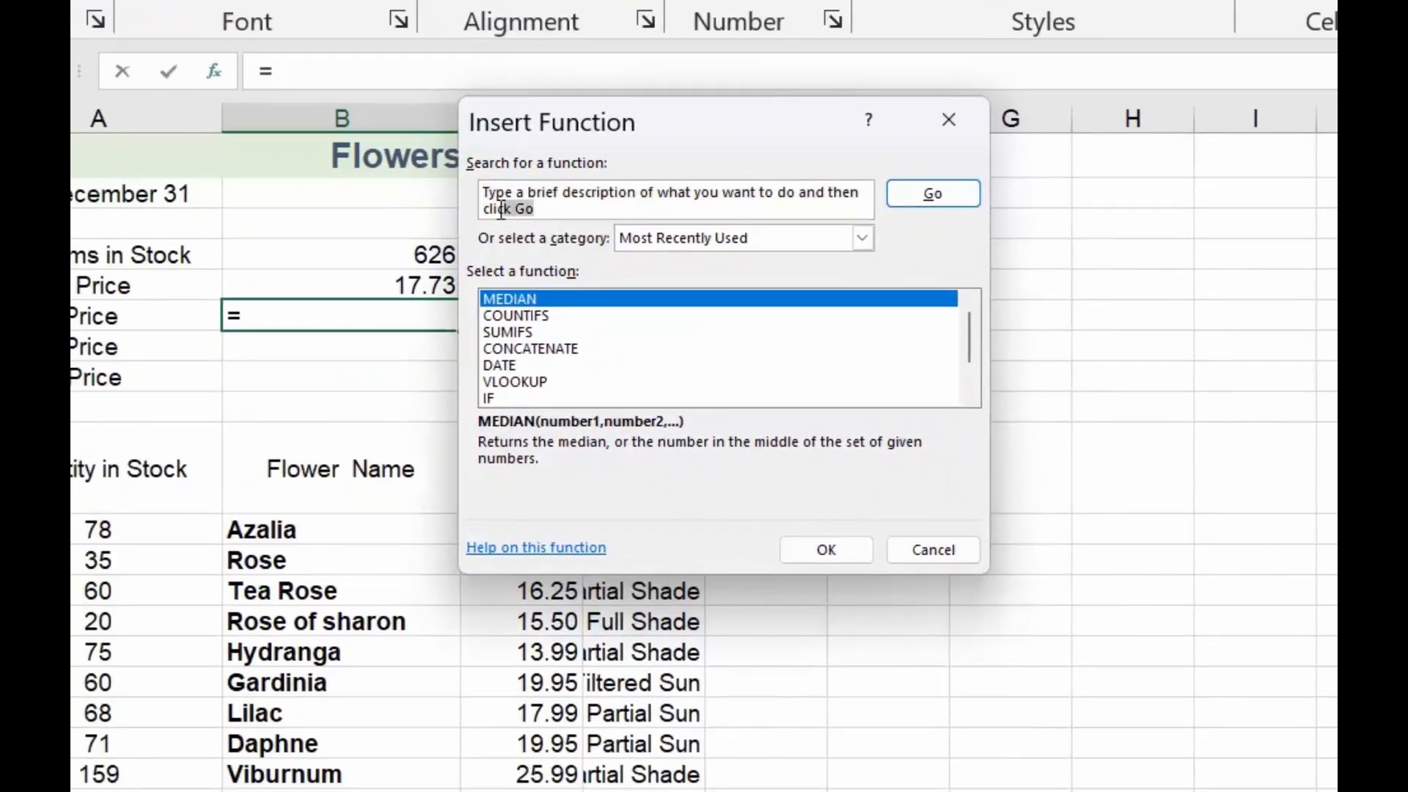
{"action": "left_click", "coordinate": [480, 198]}
{"action": "type", "text": "medi"}
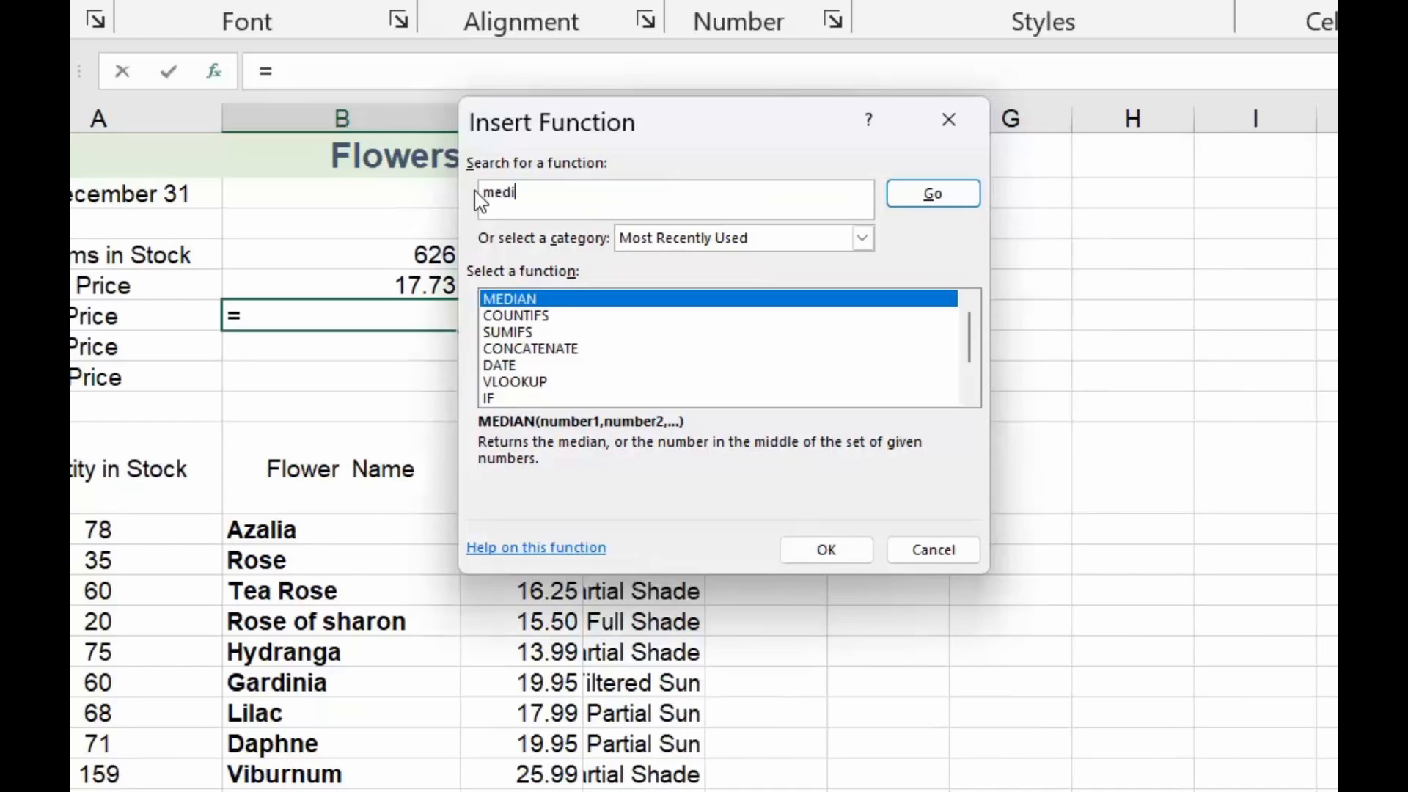
{"action": "type", "text": "an"}
{"action": "left_click", "coordinate": [944, 203]}
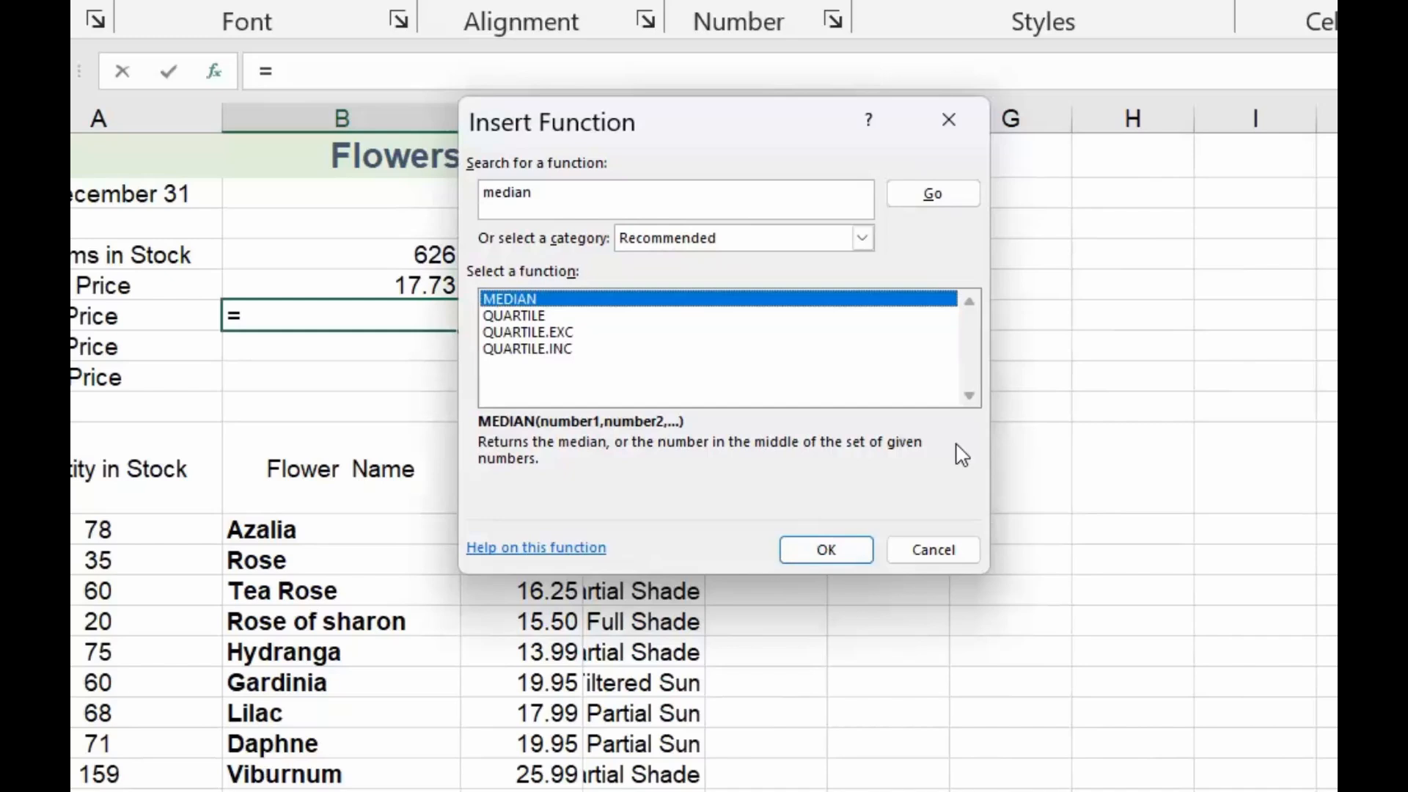
{"action": "left_click", "coordinate": [826, 550]}
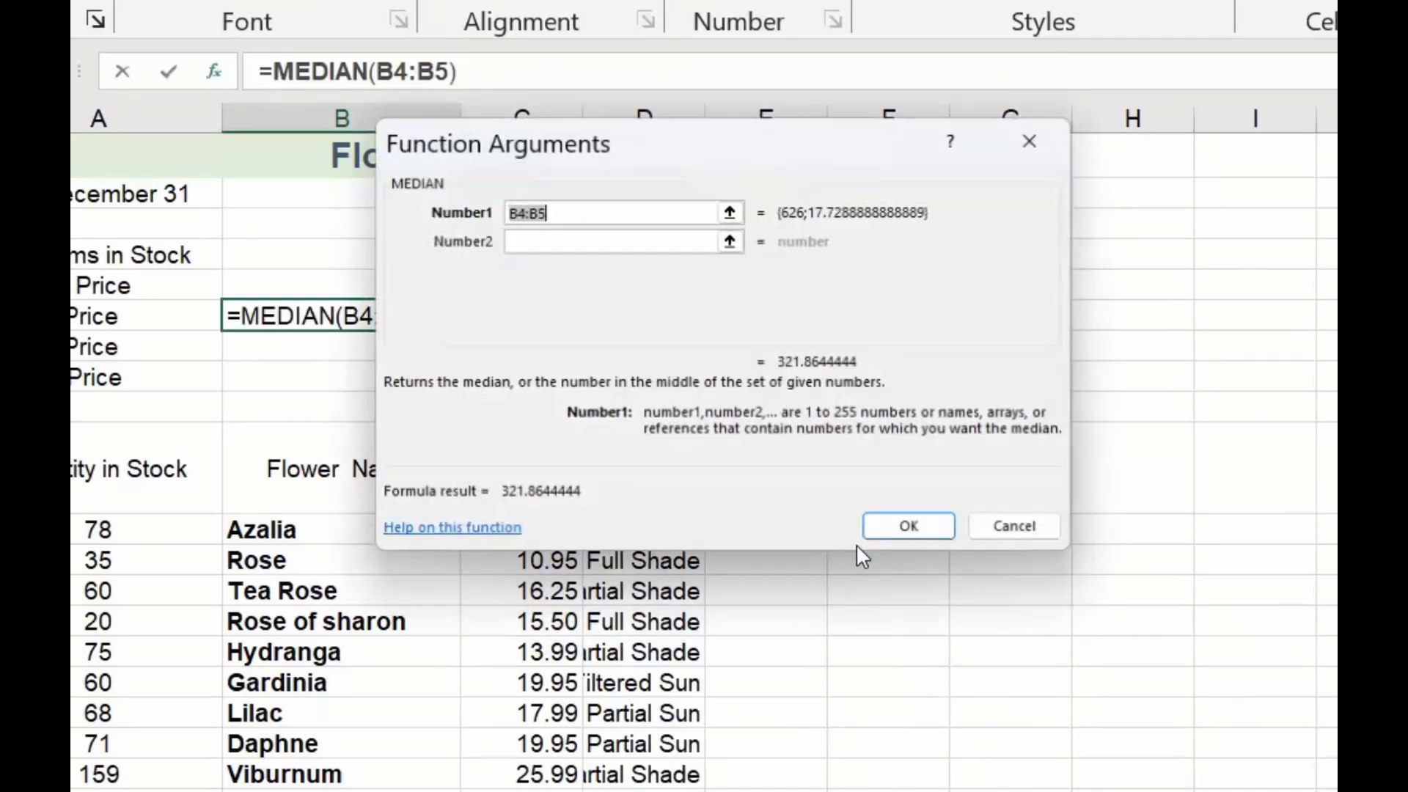
Set the MEDIAN function's first argument to the retail prices in C11:C18 and complete the formula
{"action": "left_click_drag", "start_coordinate": [670, 151], "coordinate": [988, 224]}
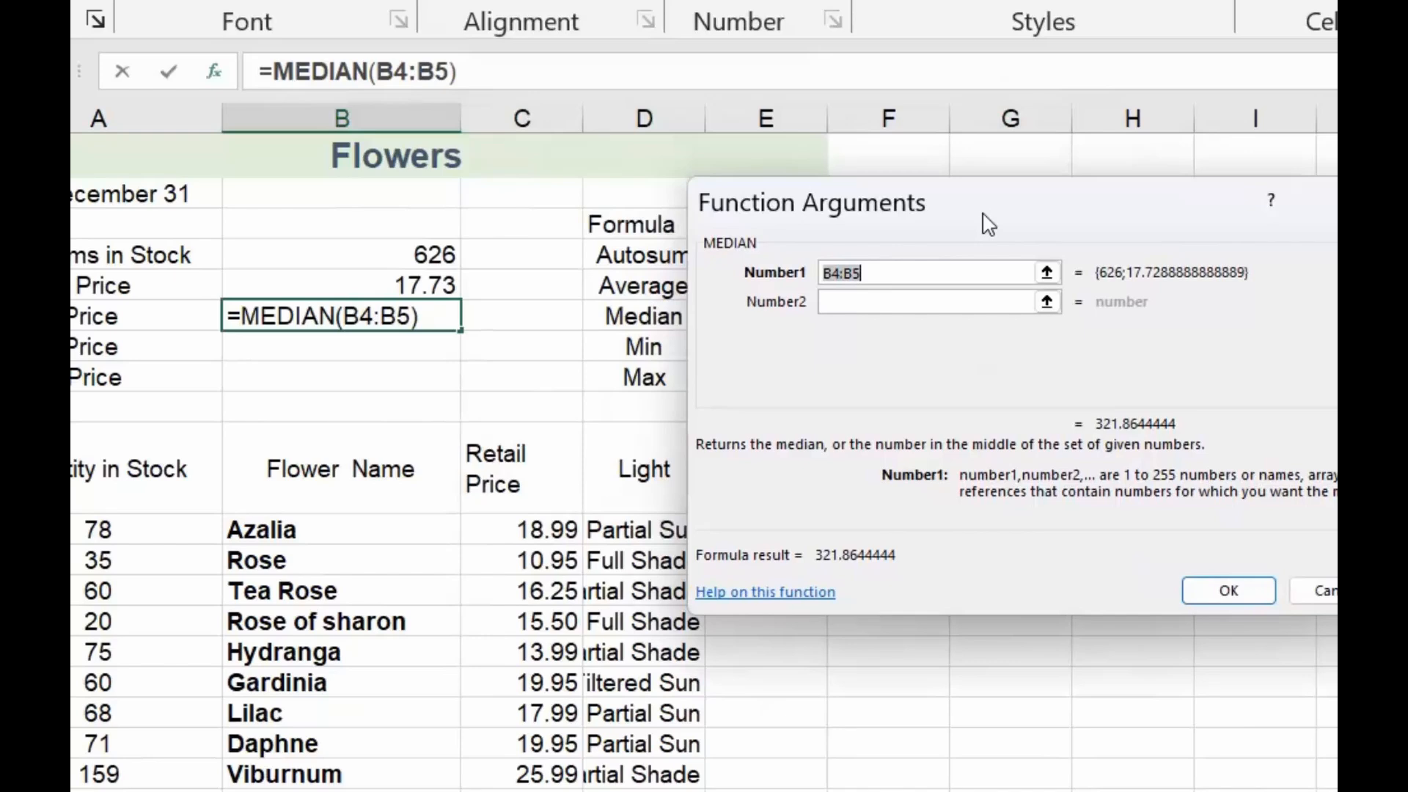
{"action": "left_click", "coordinate": [535, 528]}
{"action": "left_click_drag", "start_coordinate": [535, 528], "coordinate": [547, 743]}
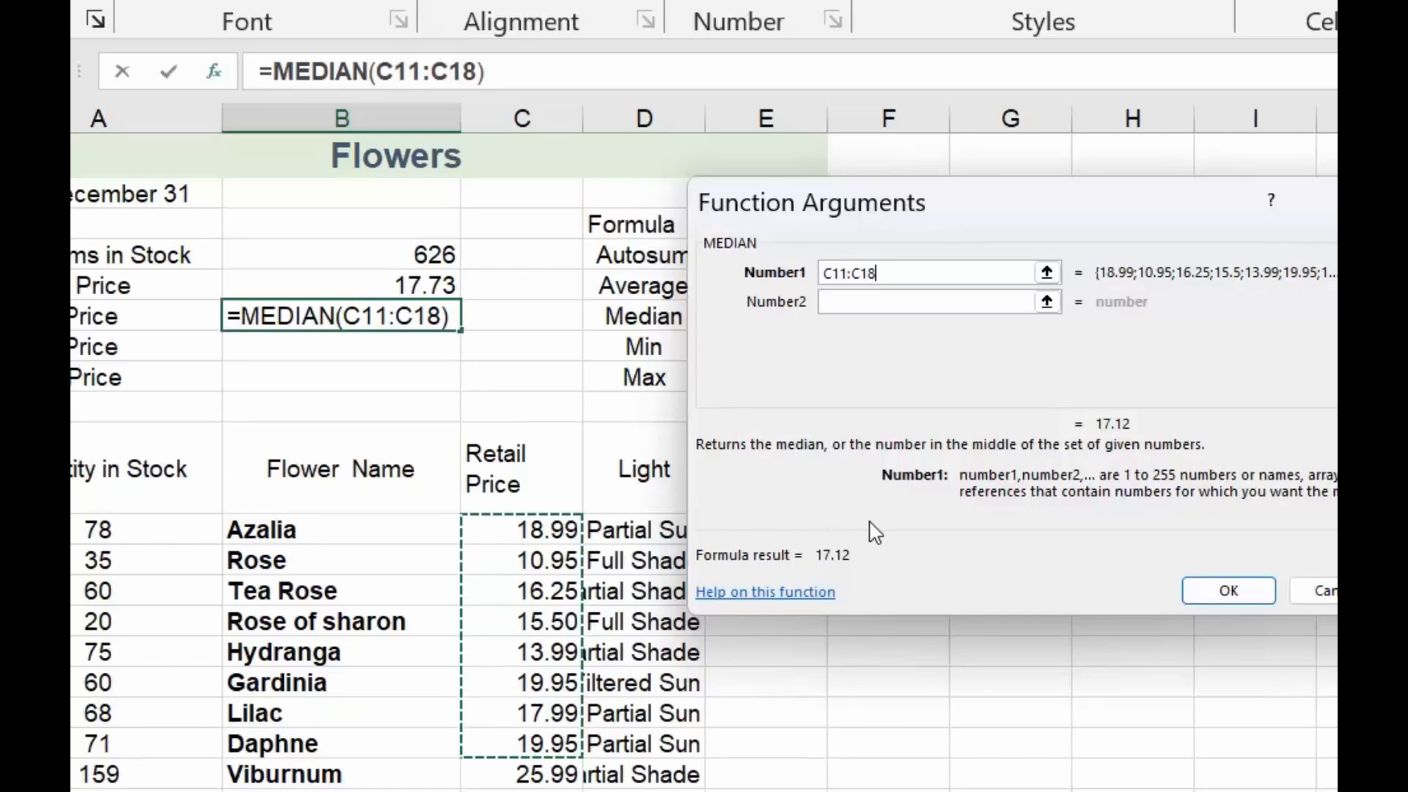
{"action": "left_click", "coordinate": [1213, 591]}
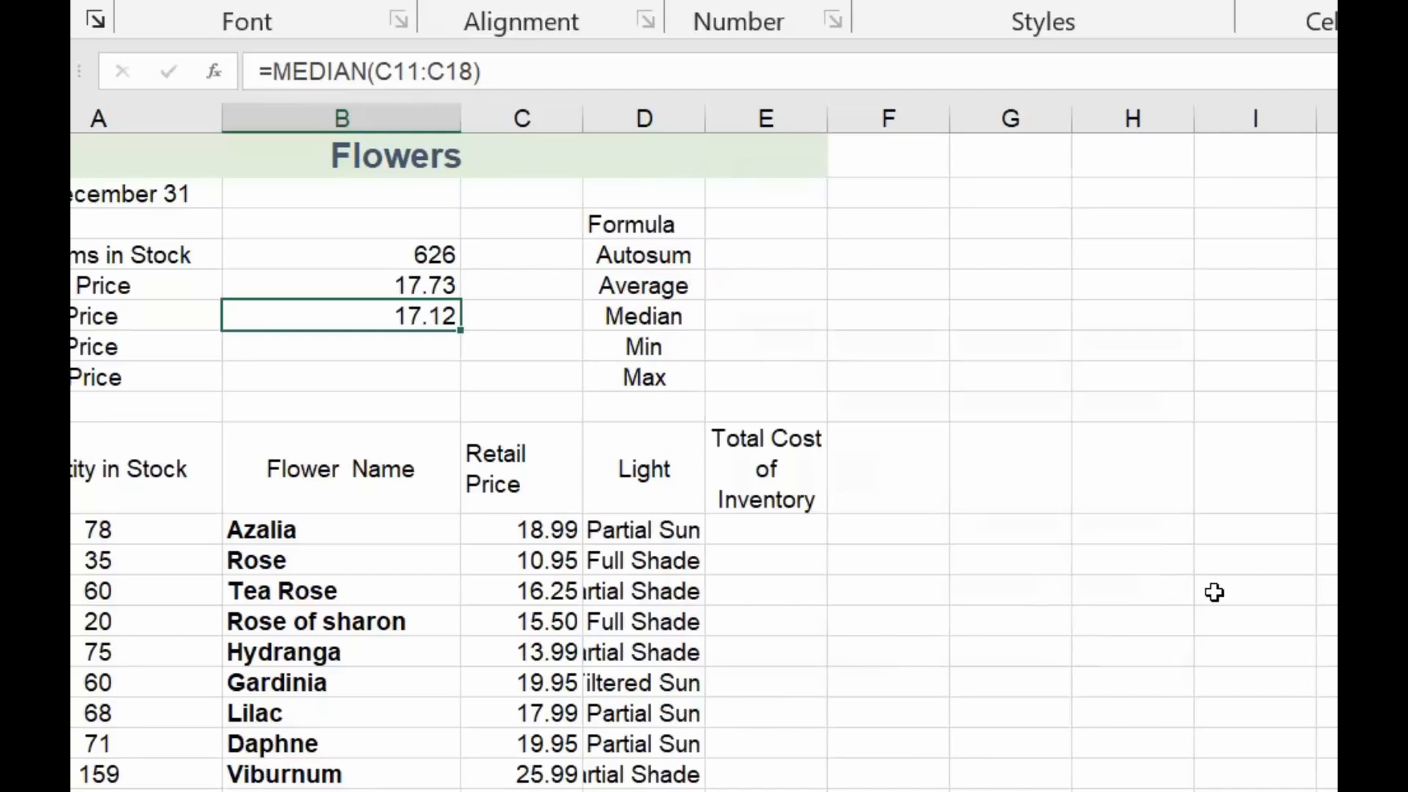
Find the lowest retail price in cell B7 with a Min of C11:C19
{"action": "left_click", "coordinate": [404, 350]}
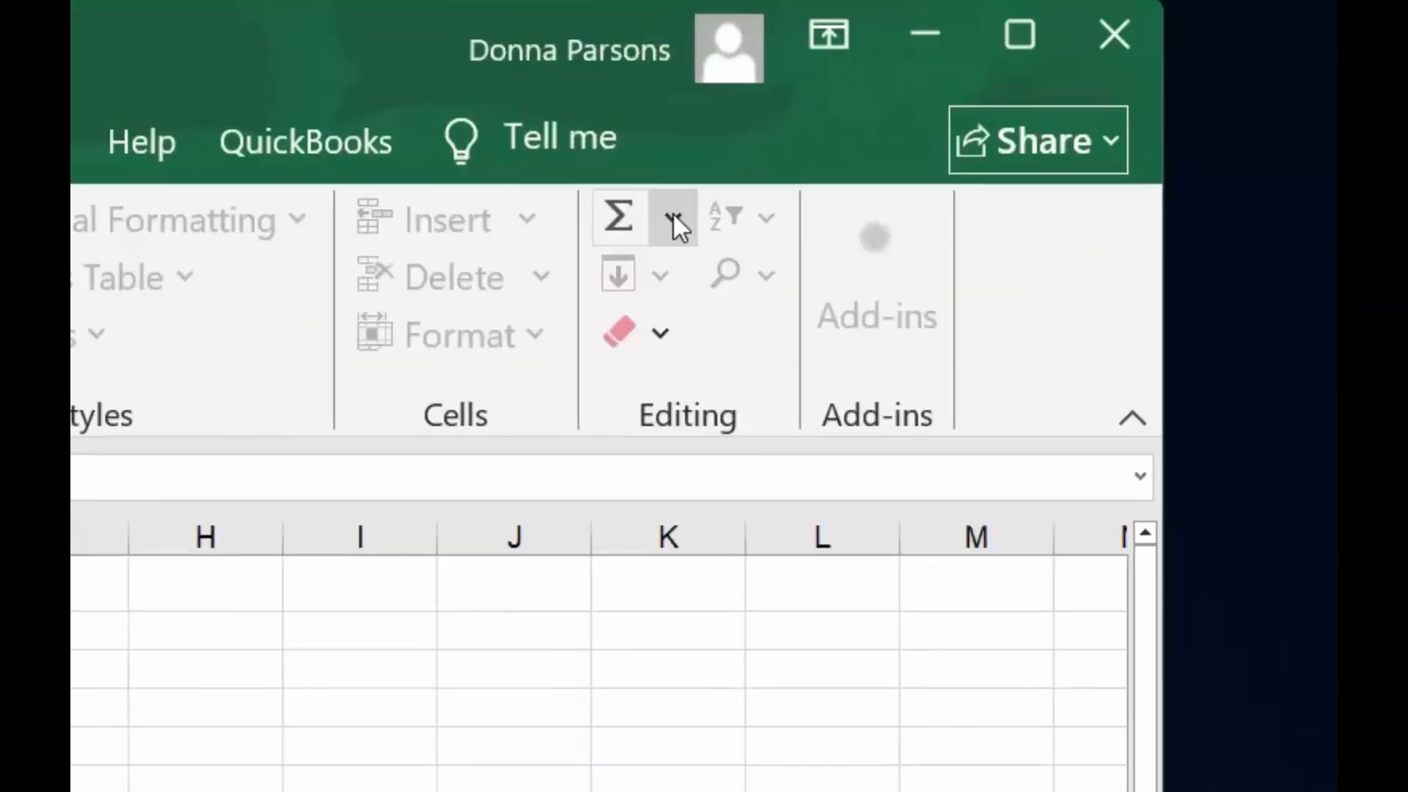
{"action": "left_click", "coordinate": [673, 218]}
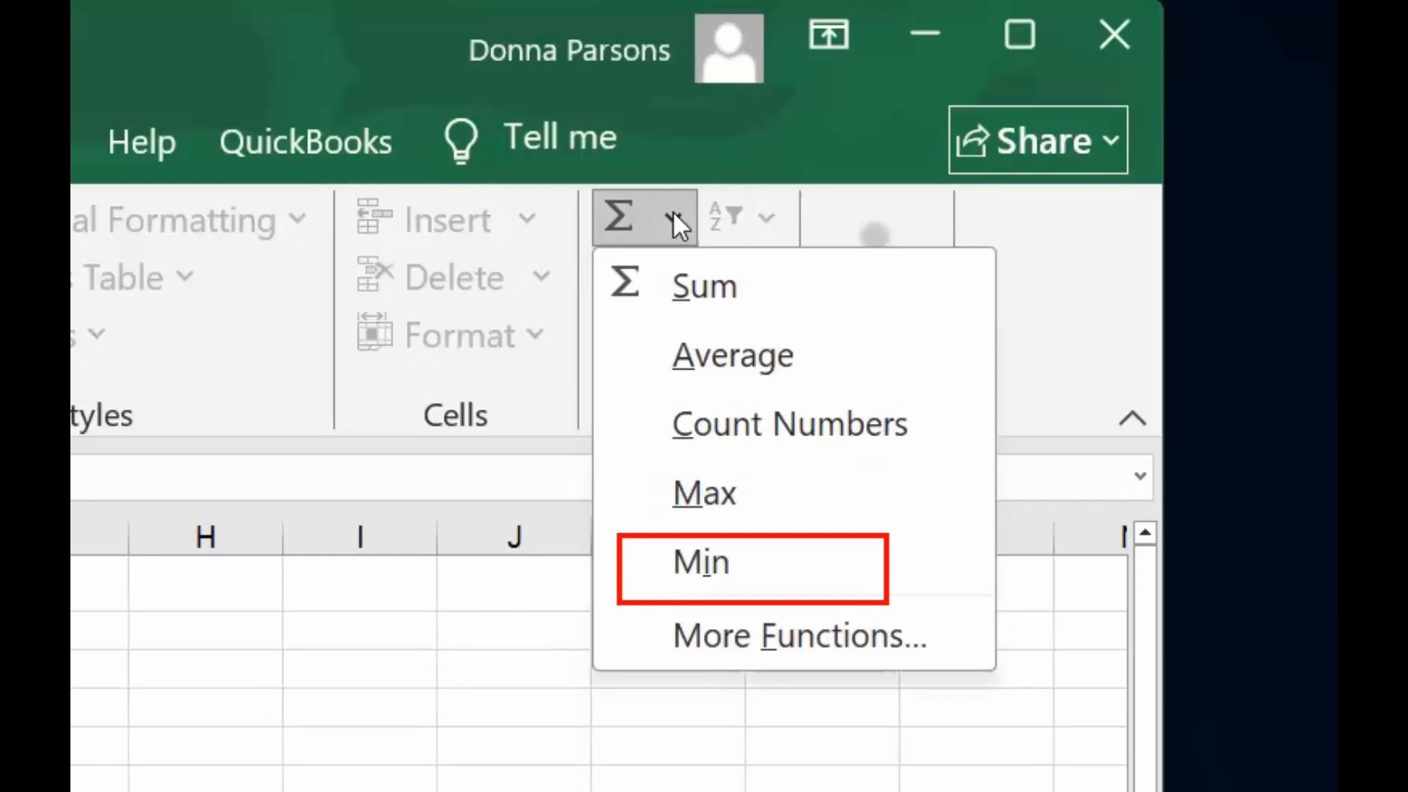
{"action": "left_click", "coordinate": [708, 561]}
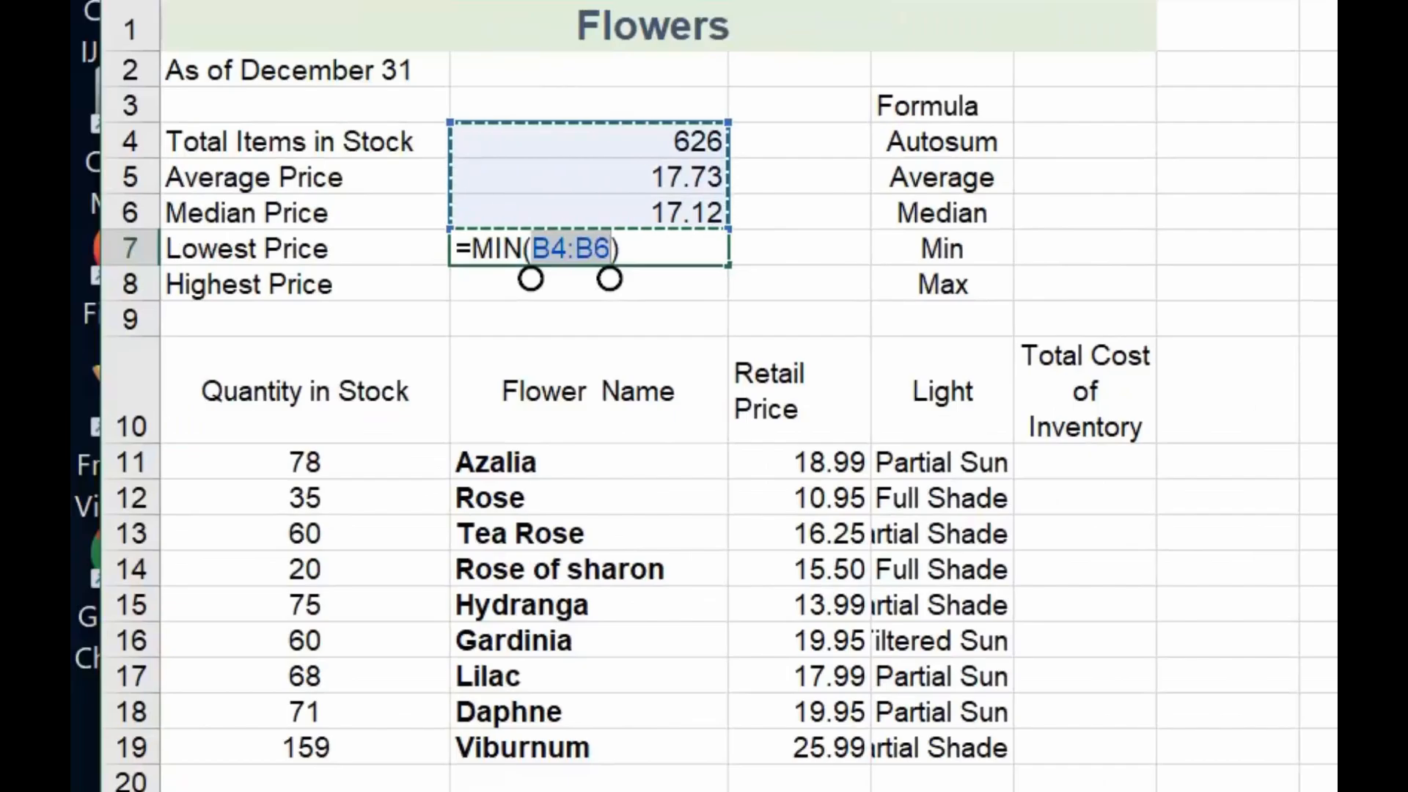
{"action": "left_click", "coordinate": [830, 465]}
{"action": "left_click_drag", "start_coordinate": [831, 464], "coordinate": [857, 745]}
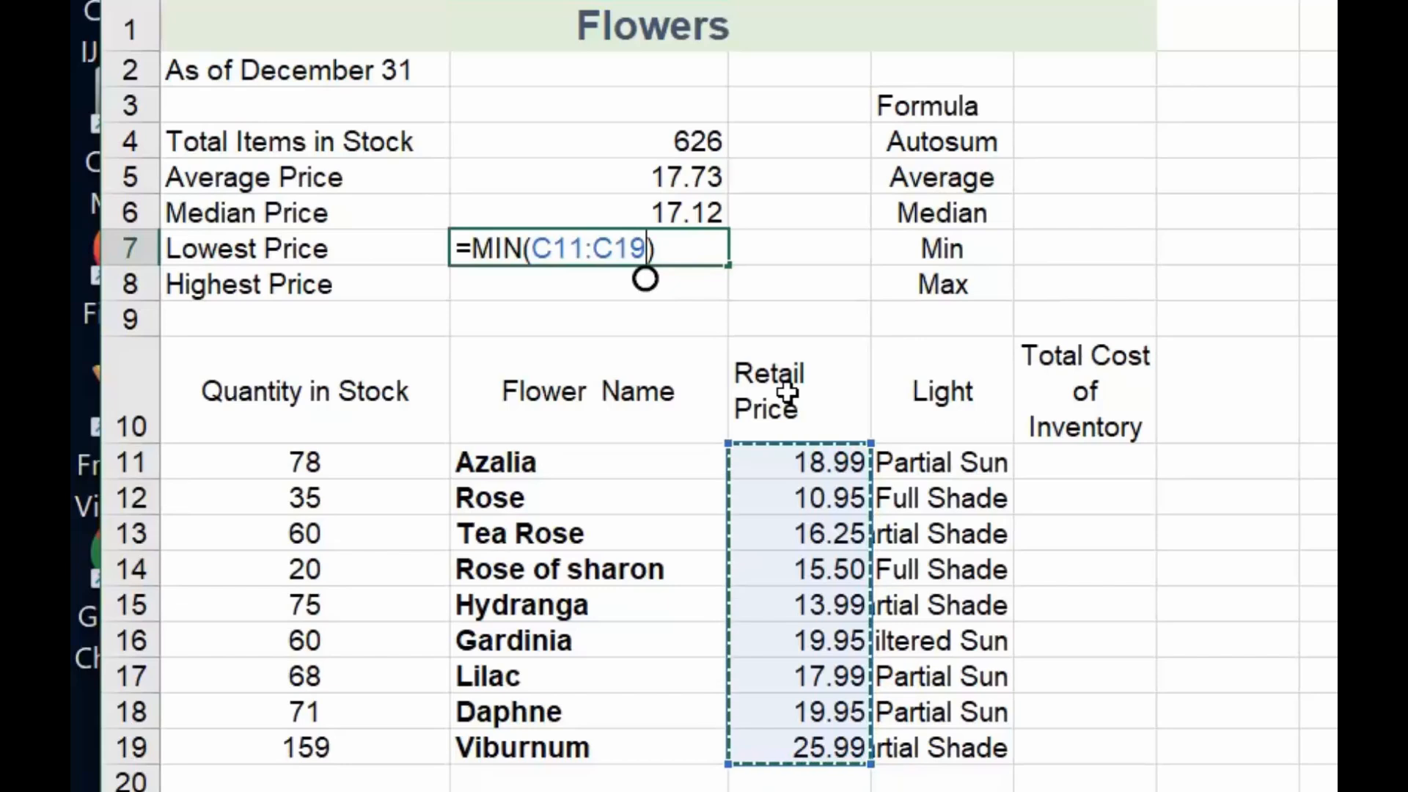
{"action": "key", "text": "Return"}
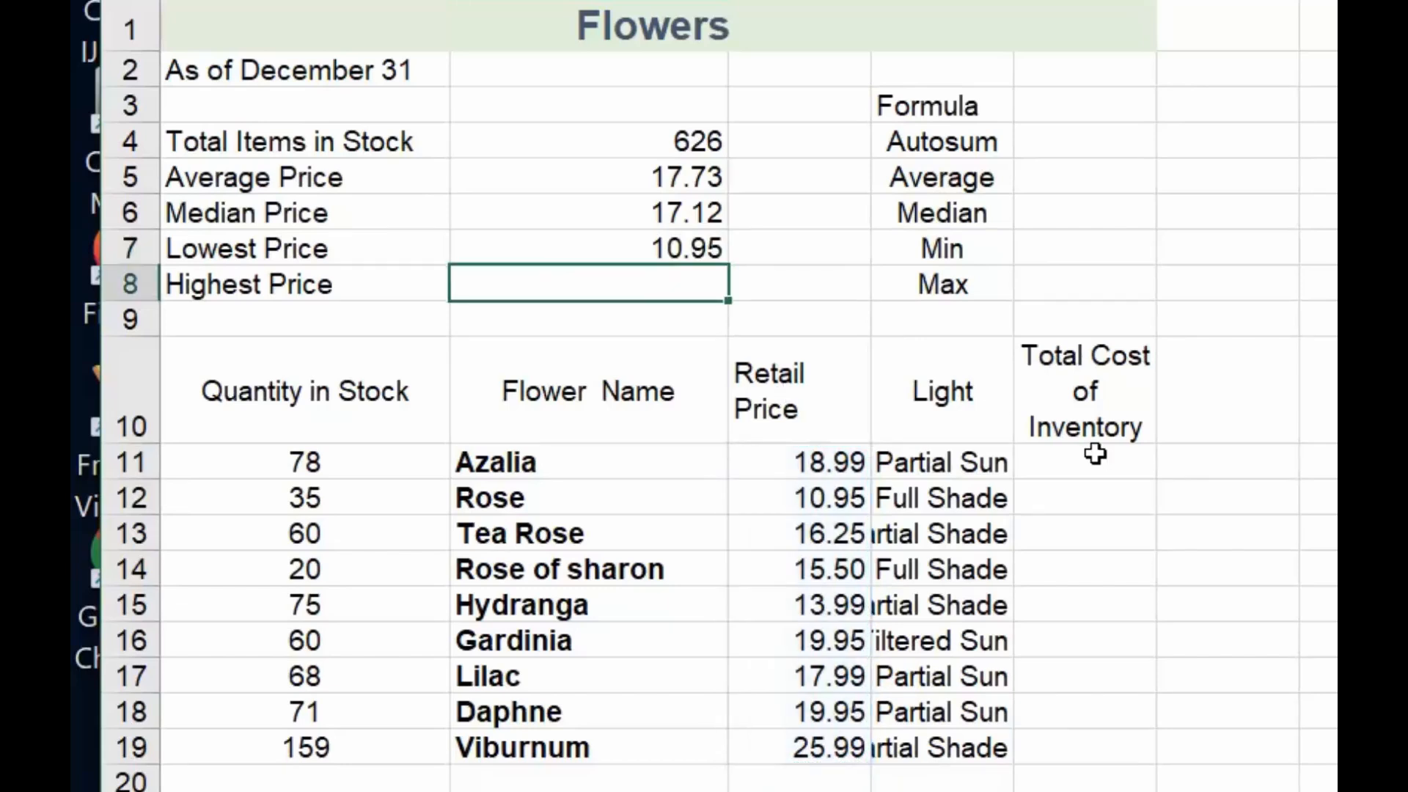
Find the highest retail price in cell B8 with a Max of C11:C19
{"action": "left_click", "coordinate": [1239, 521]}
{"action": "left_click", "coordinate": [670, 281]}
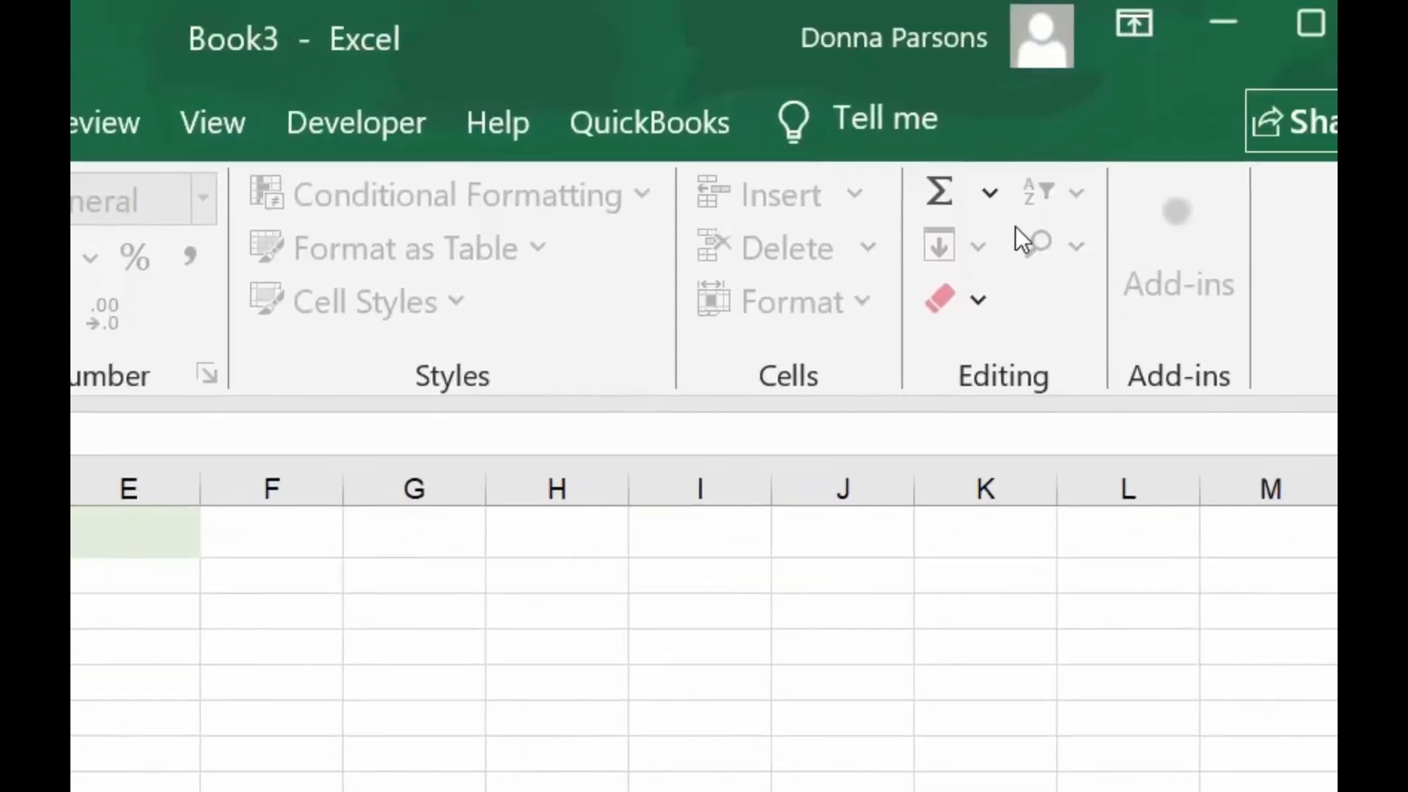
{"action": "left_click", "coordinate": [990, 193]}
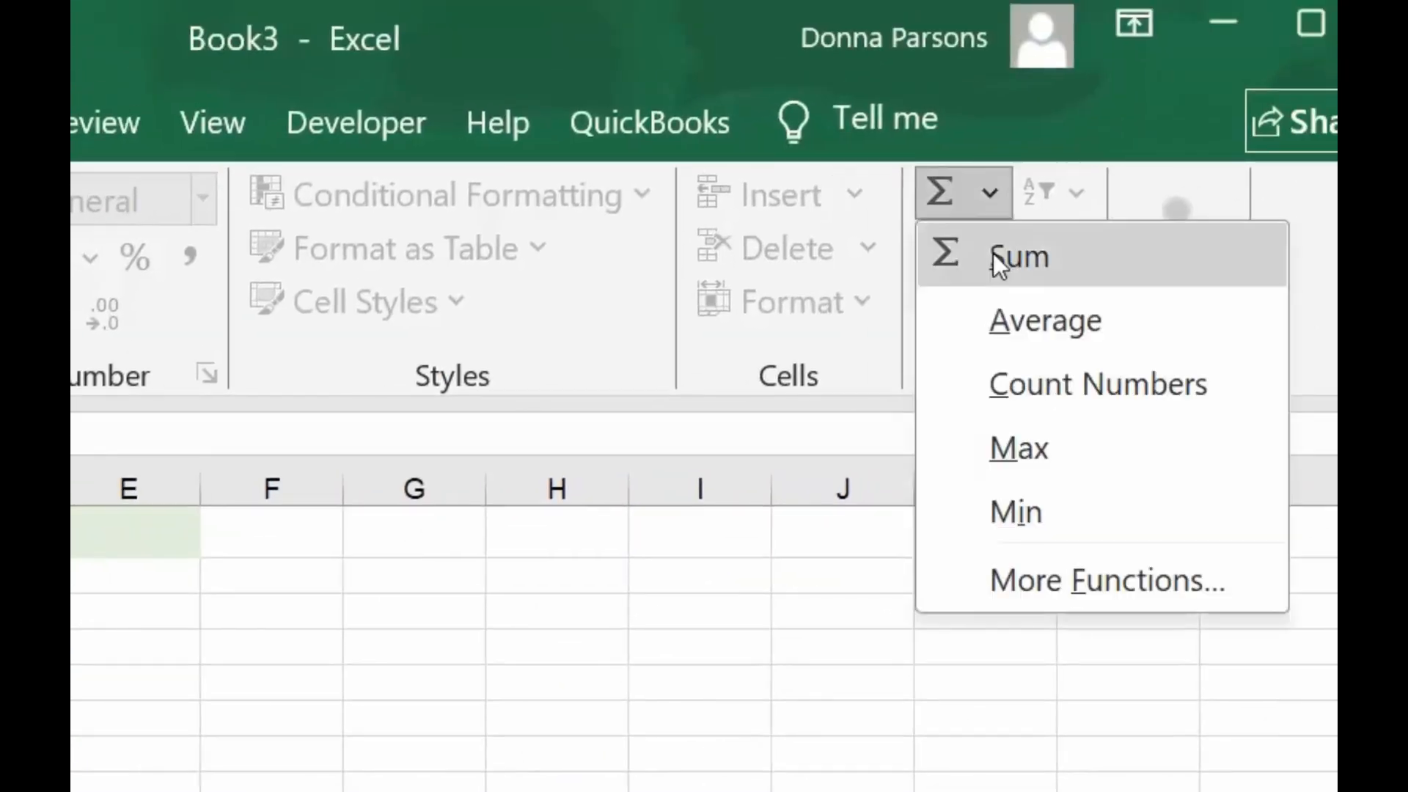
{"action": "left_click", "coordinate": [985, 448]}
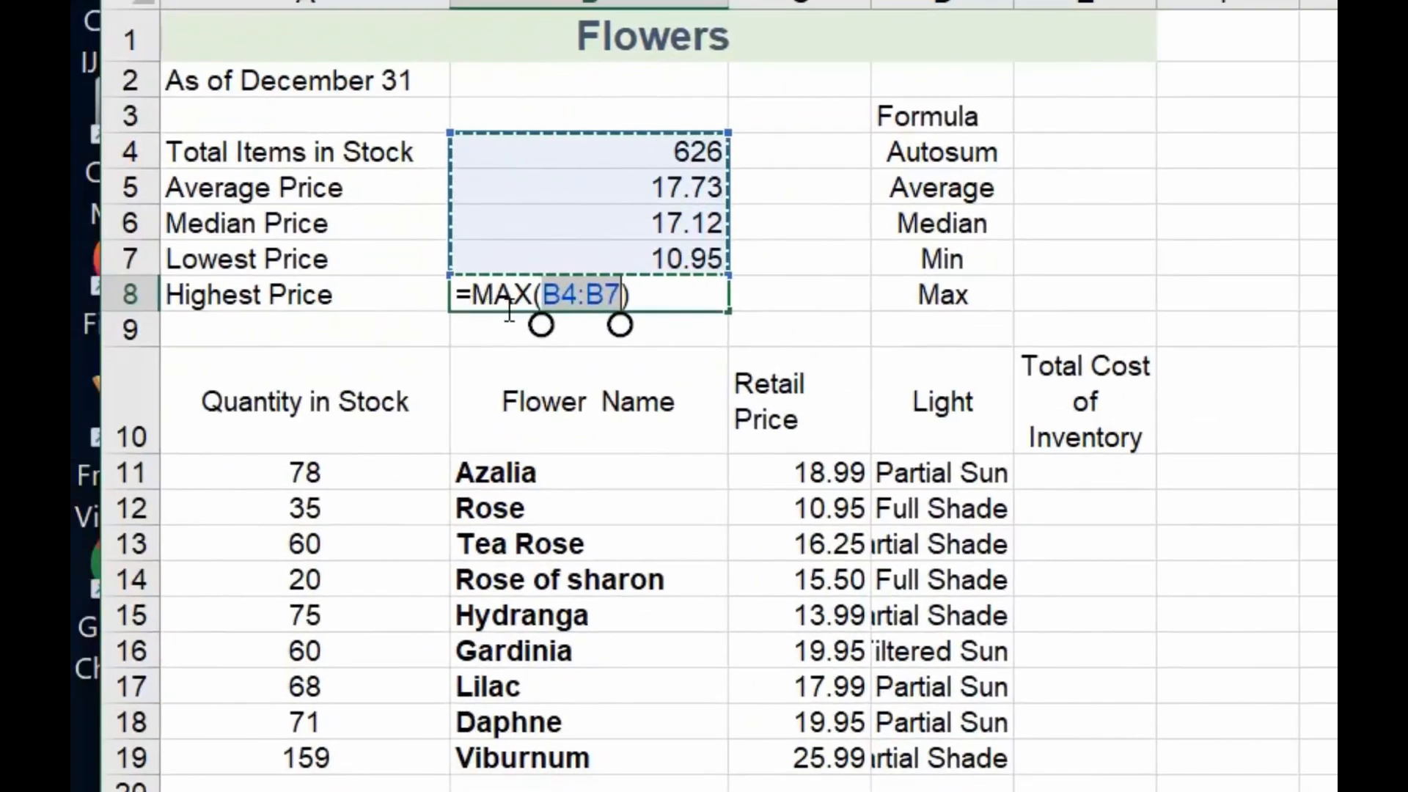
{"action": "left_click", "coordinate": [829, 475]}
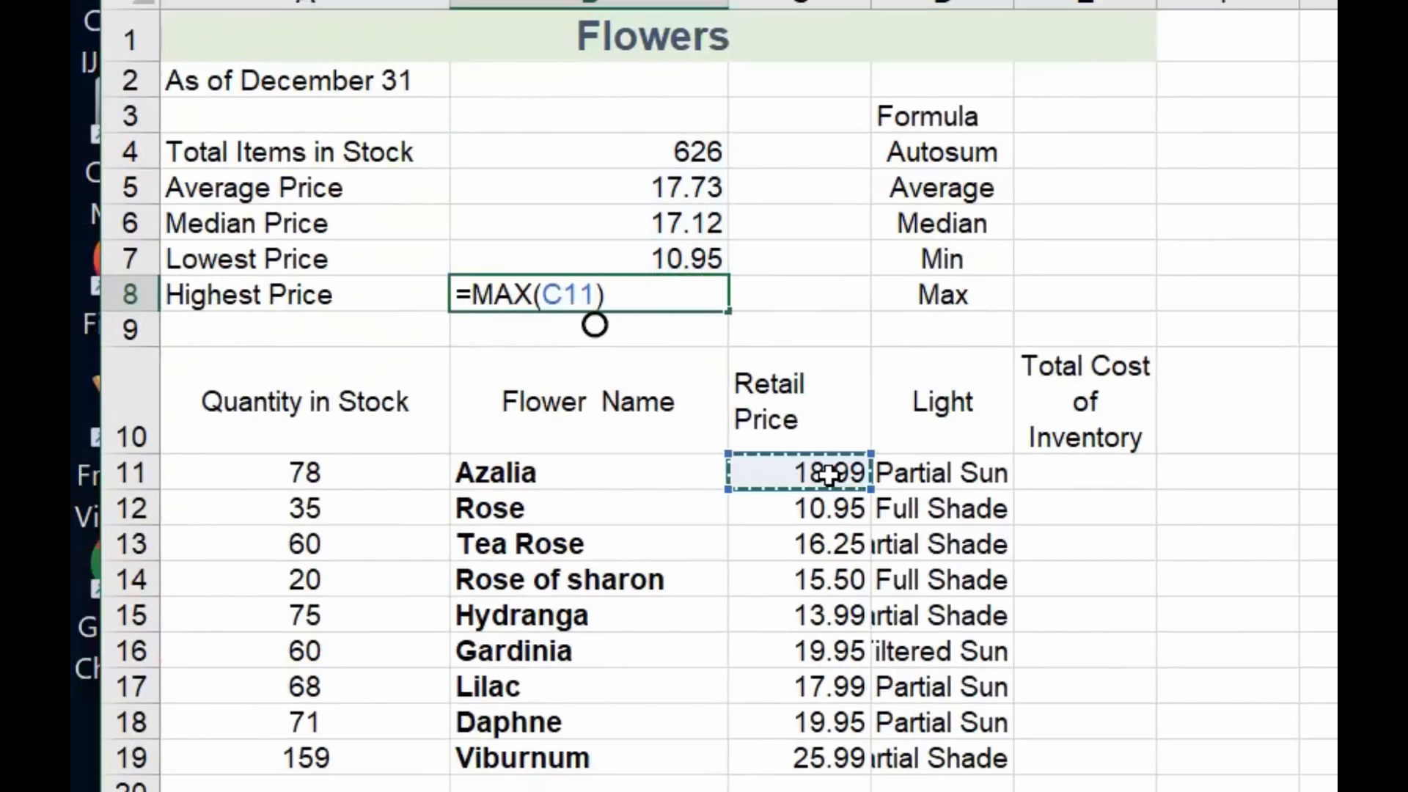
{"action": "left_click_drag", "start_coordinate": [829, 475], "coordinate": [832, 755]}
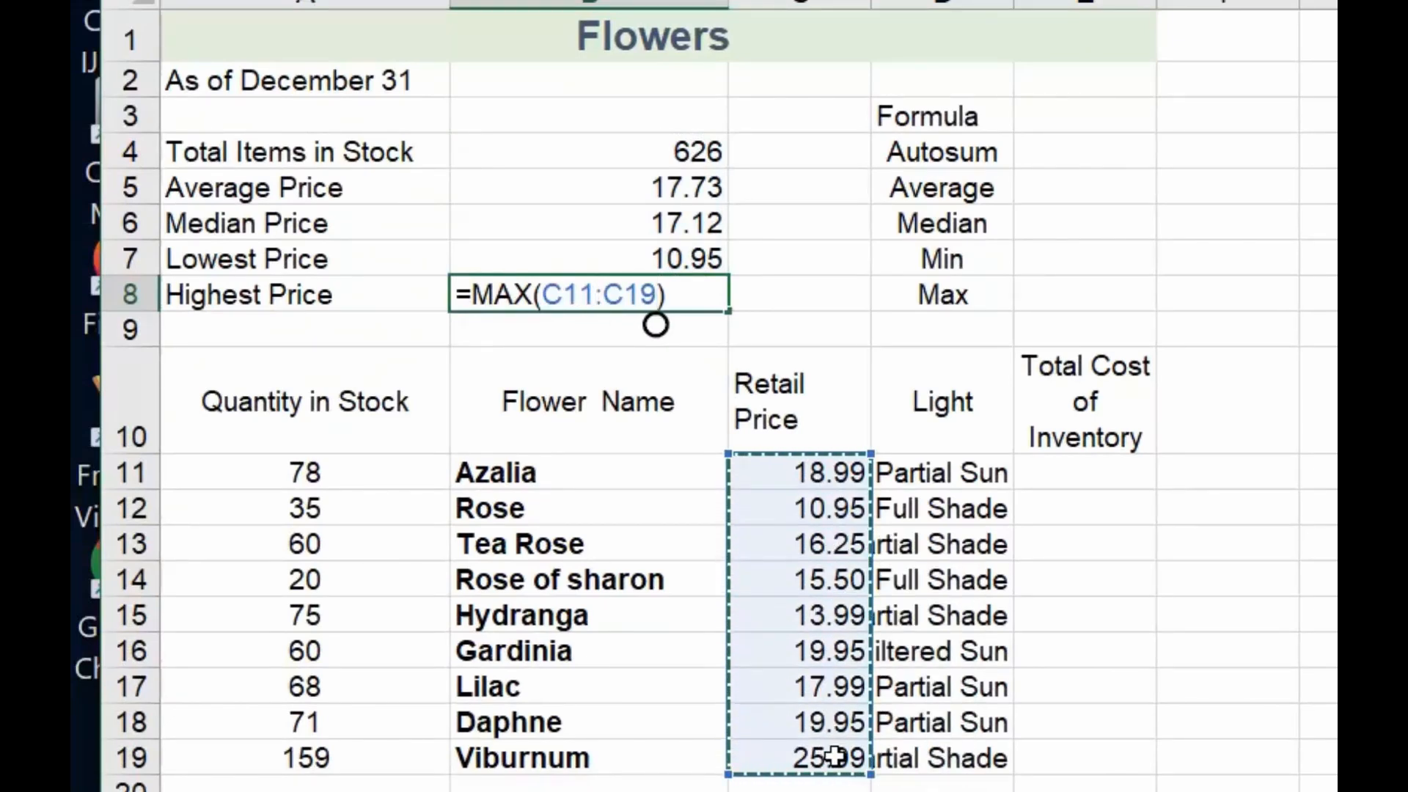
{"action": "key", "text": "Return"}
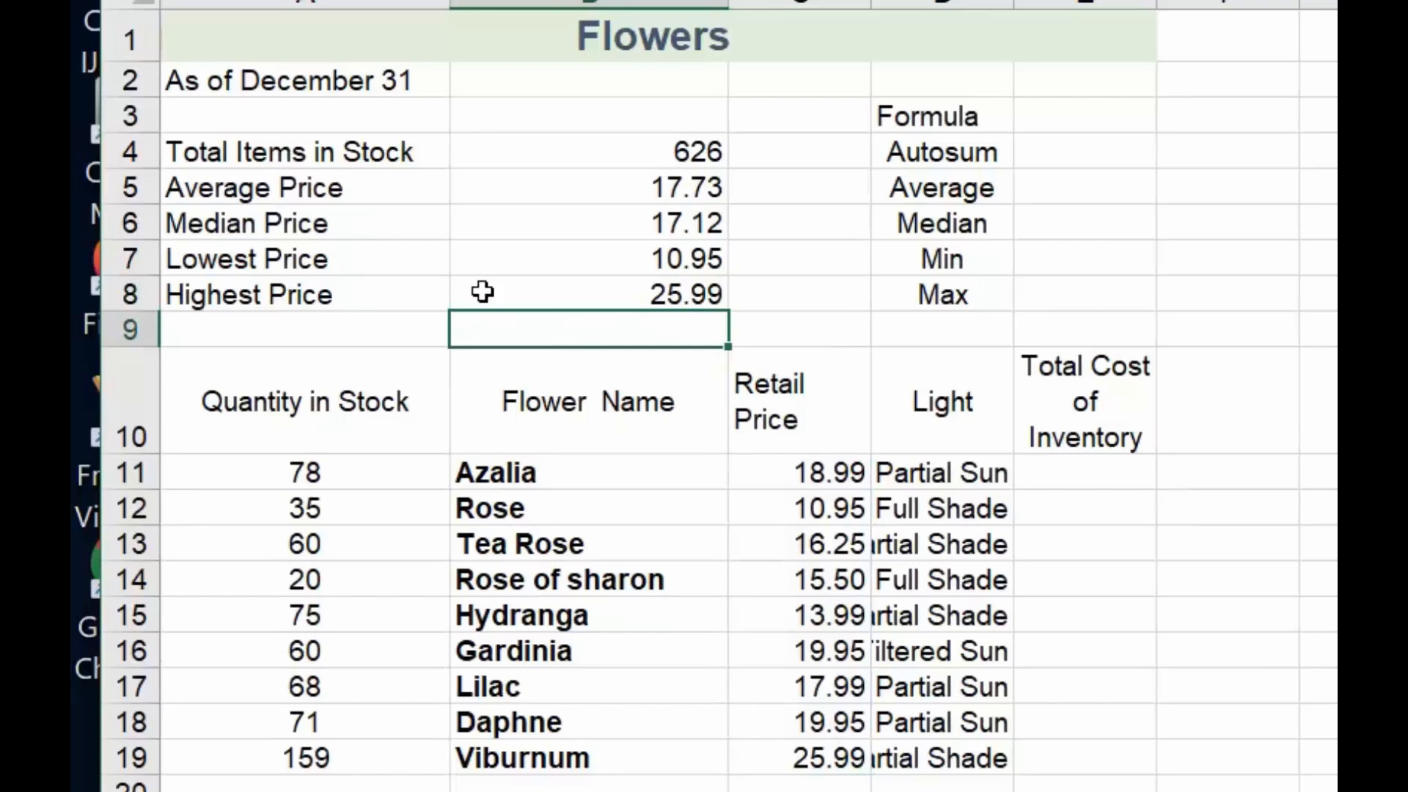
Review the formulas behind the stock total and the average, median, lowest and highest prices in B4 through B8
{"action": "left_click", "coordinate": [573, 154]}
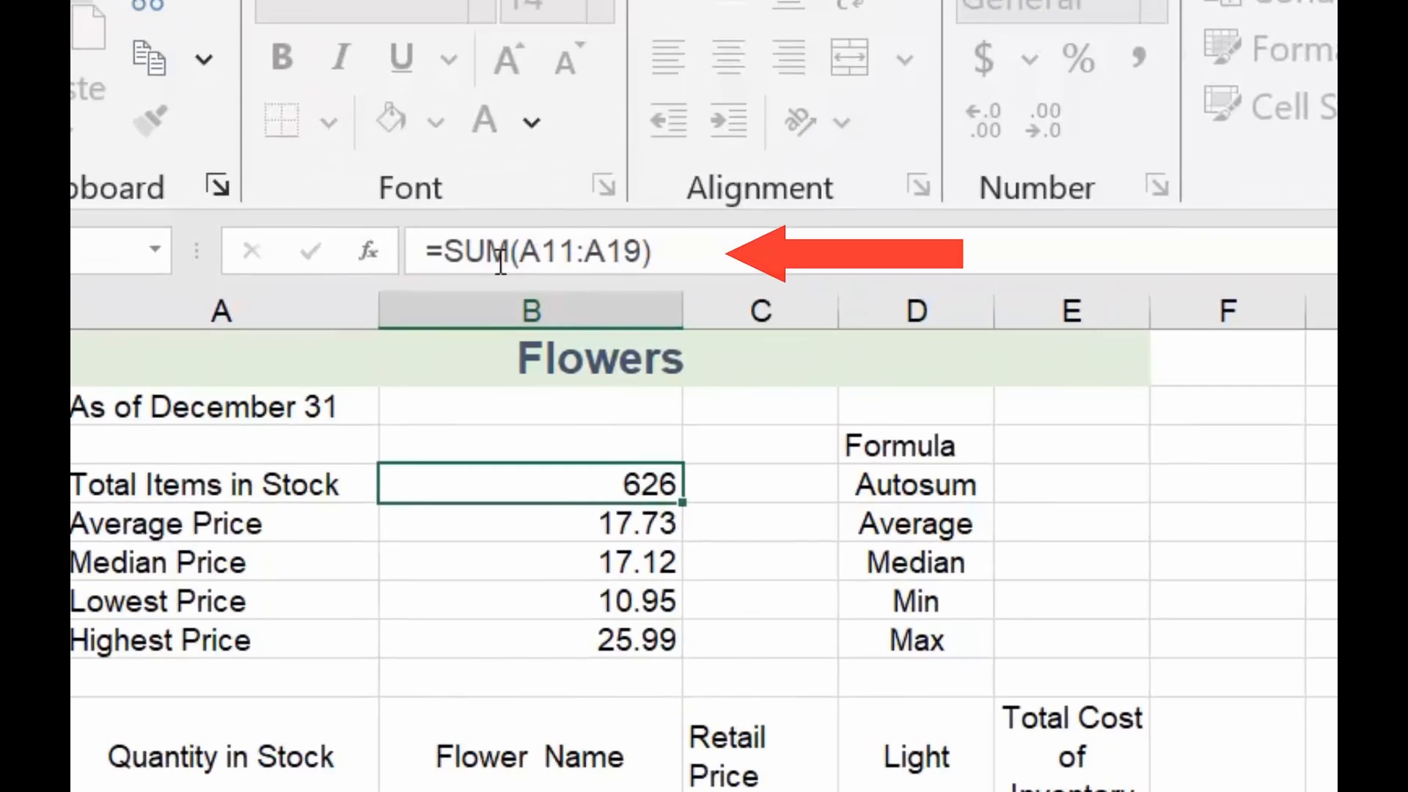
{"action": "left_click", "coordinate": [620, 527]}
{"action": "left_click", "coordinate": [603, 561]}
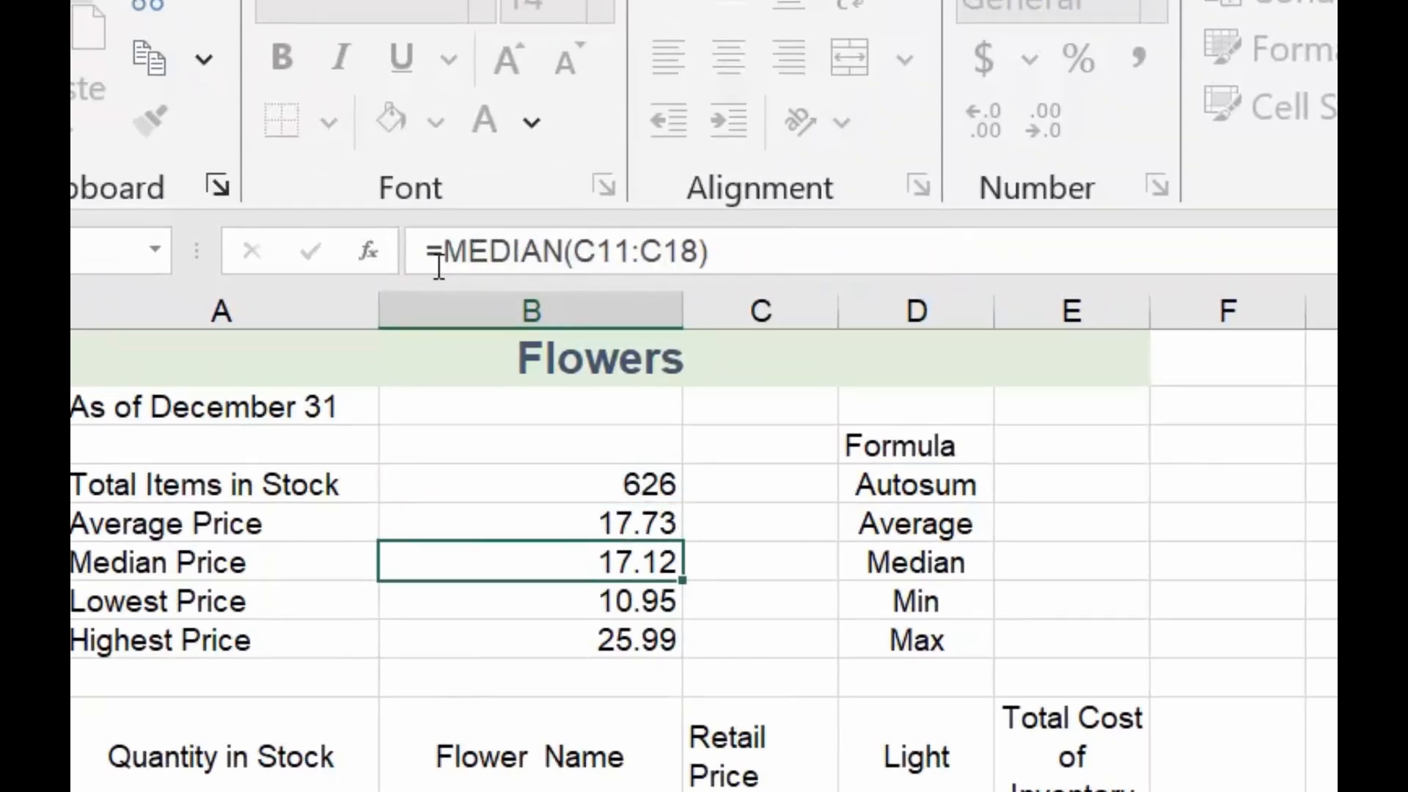
{"action": "left_click", "coordinate": [633, 603]}
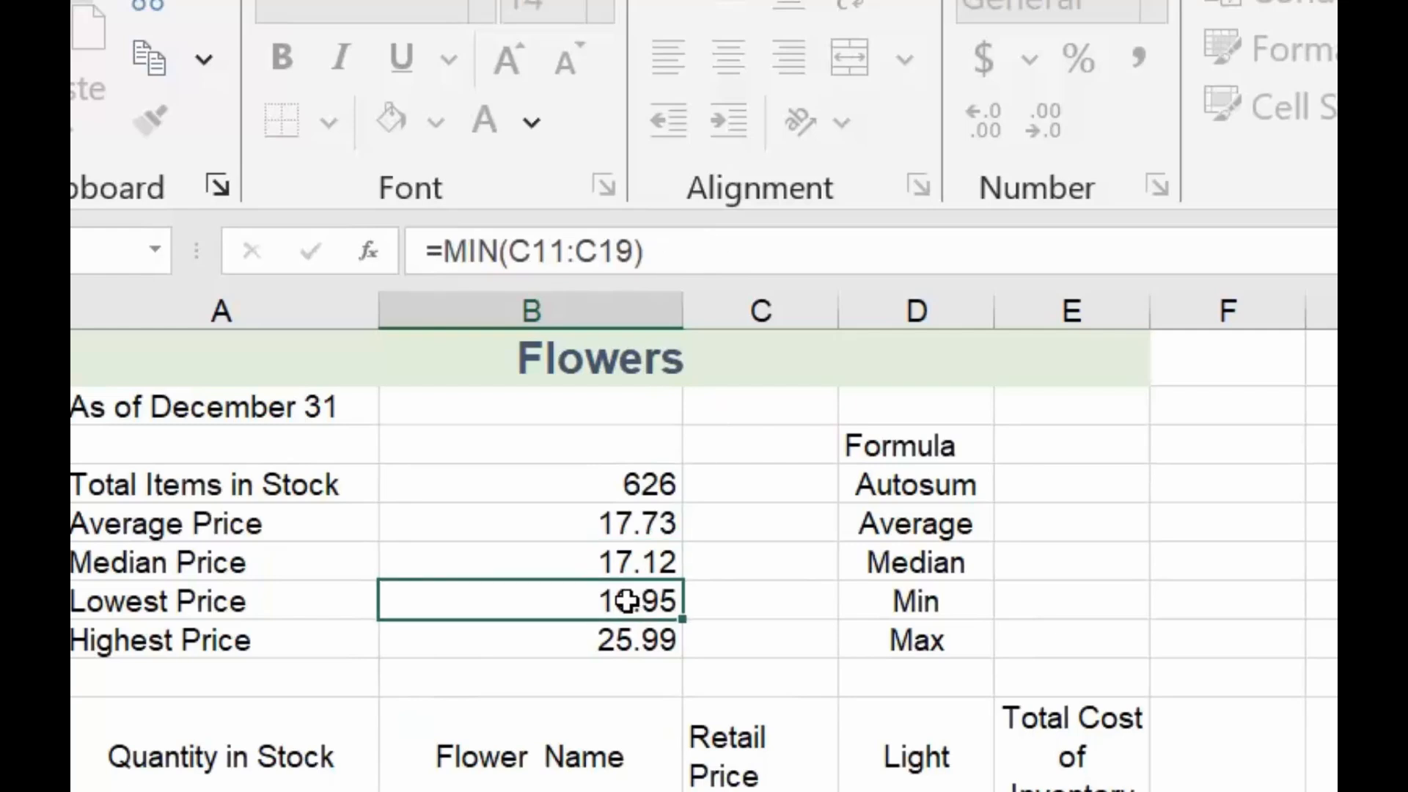
{"action": "left_click", "coordinate": [624, 641]}
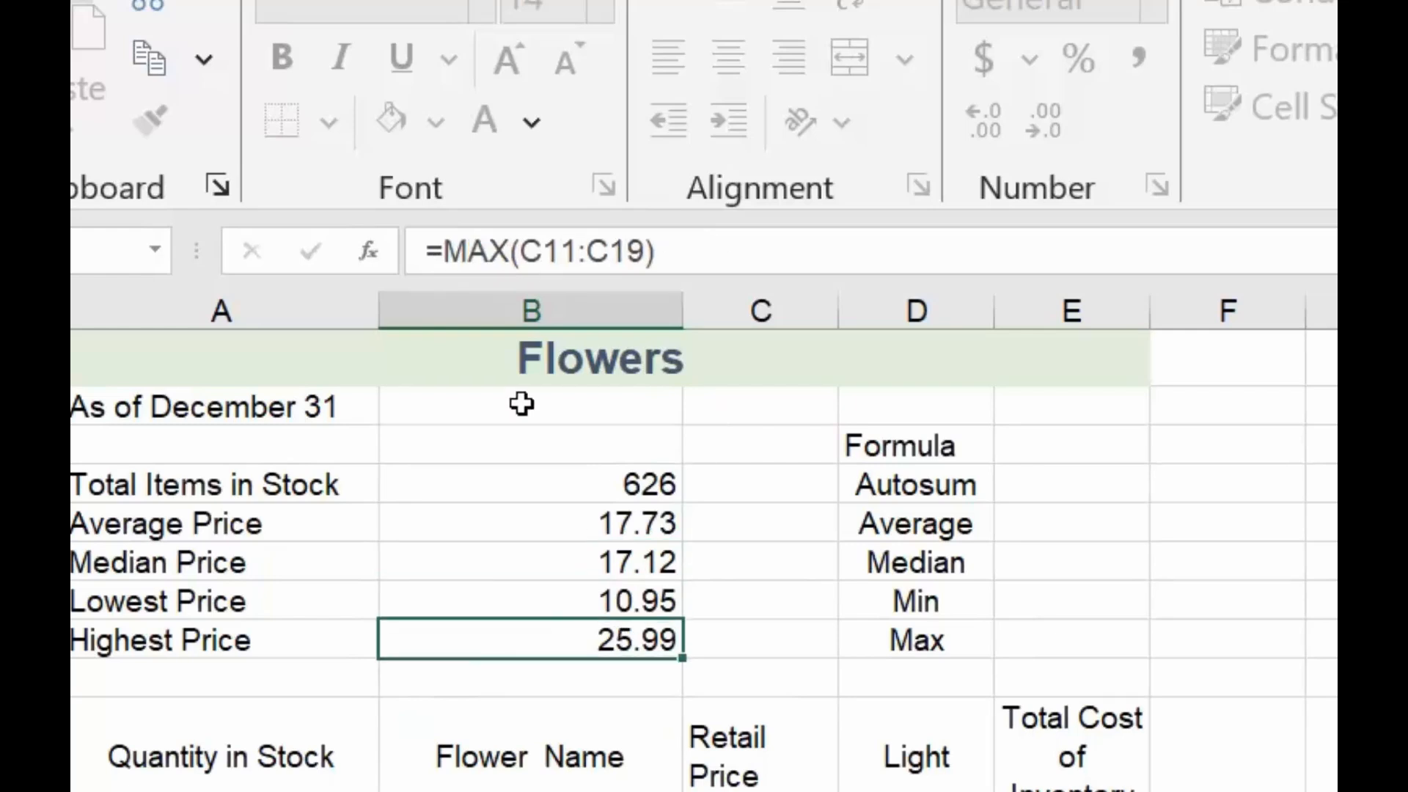